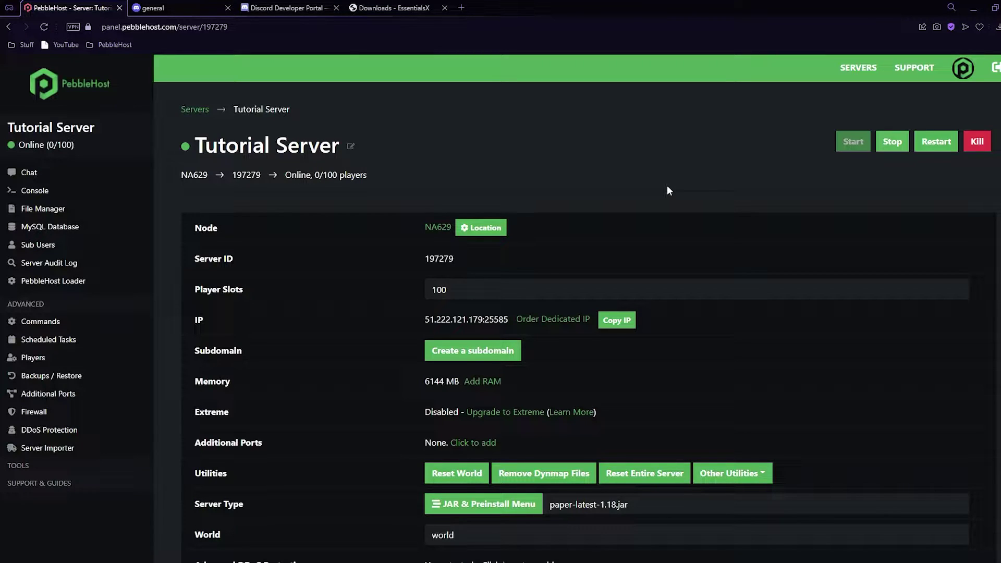
In the JAR & Preinstall menu, pick Paper's PAPER 1.18.1 LATEST build and save
{"action": "scroll", "coordinate": [667, 191], "scroll_direction": "down", "scroll_amount": 3}
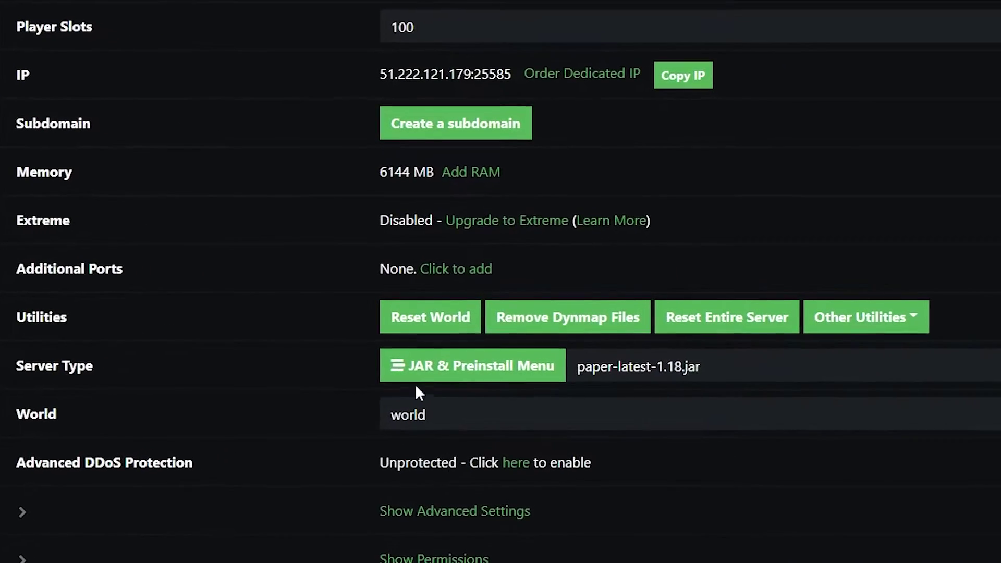
{"action": "left_click", "coordinate": [494, 374]}
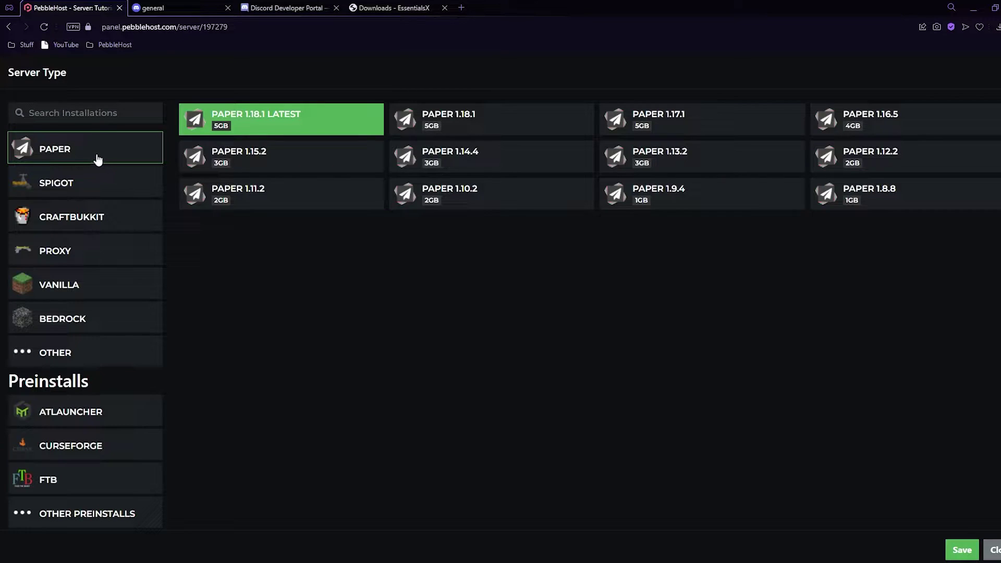
{"action": "left_click", "coordinate": [108, 180]}
{"action": "left_click", "coordinate": [113, 218]}
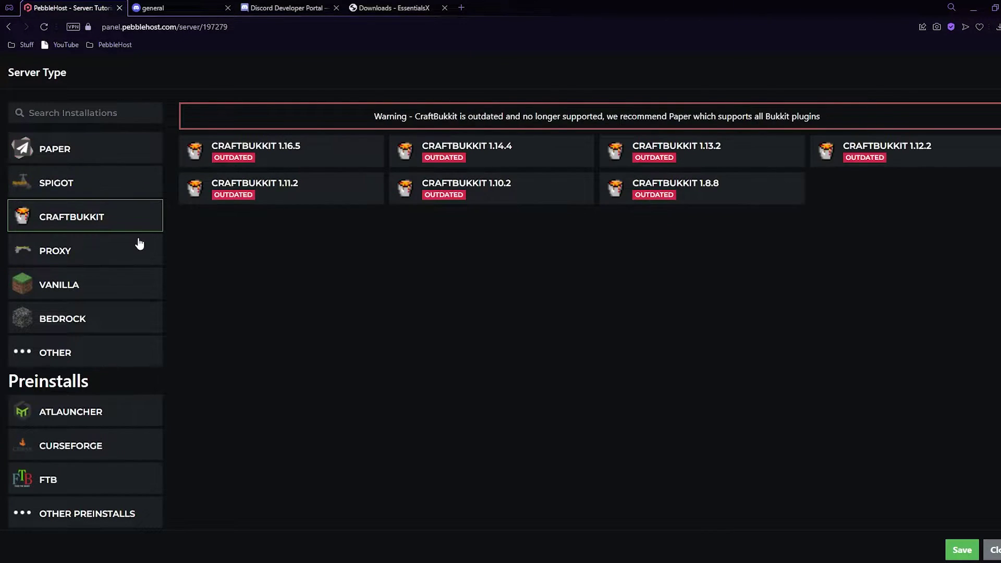
{"action": "left_click", "coordinate": [107, 147]}
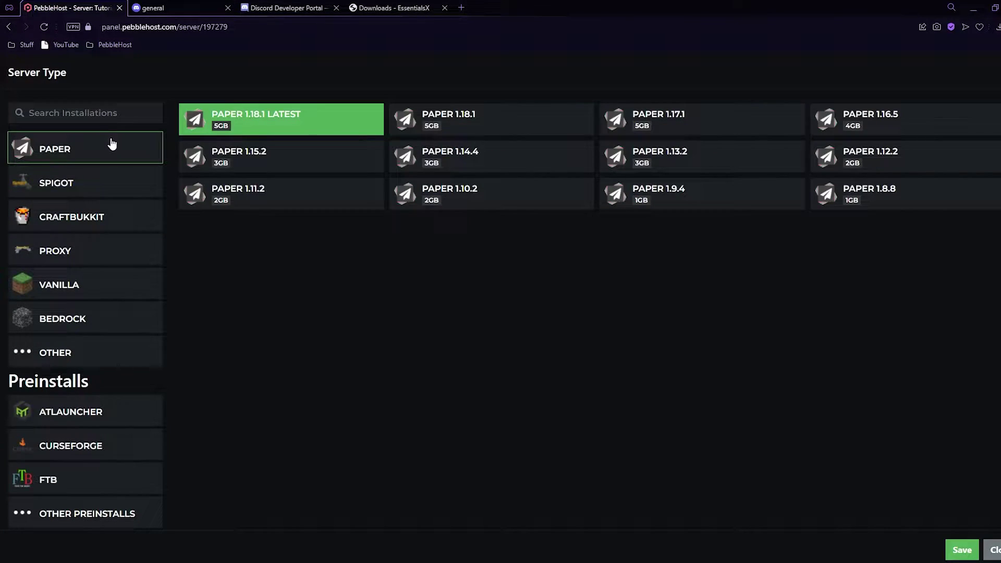
{"action": "left_click", "coordinate": [305, 121]}
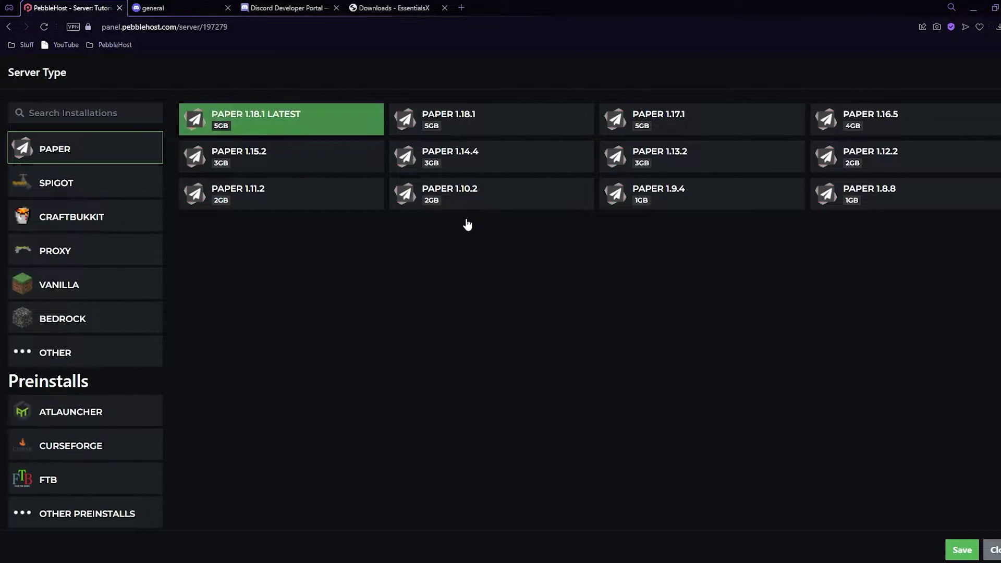
{"action": "left_click", "coordinate": [962, 553]}
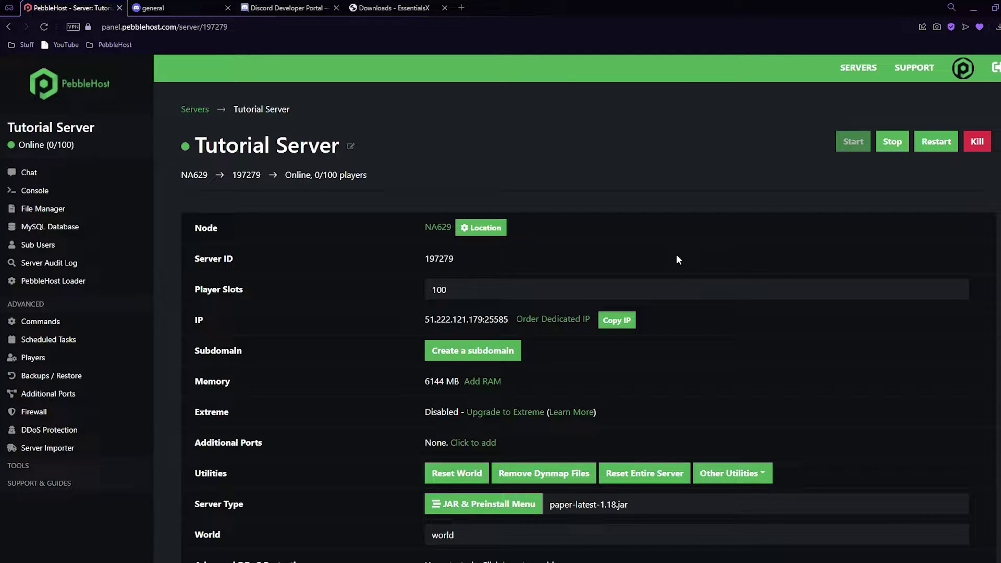
Download the core EssentialsX-2.19.3-dev+30-c5253bc.jar from the development build
{"action": "left_click", "coordinate": [391, 8]}
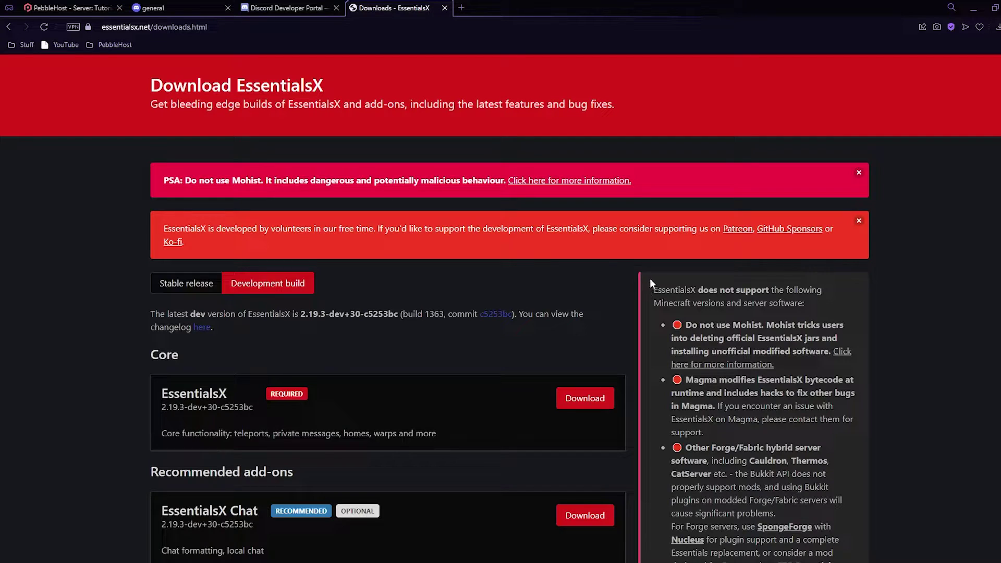
{"action": "scroll", "coordinate": [176, 268], "scroll_direction": "down", "scroll_amount": 2}
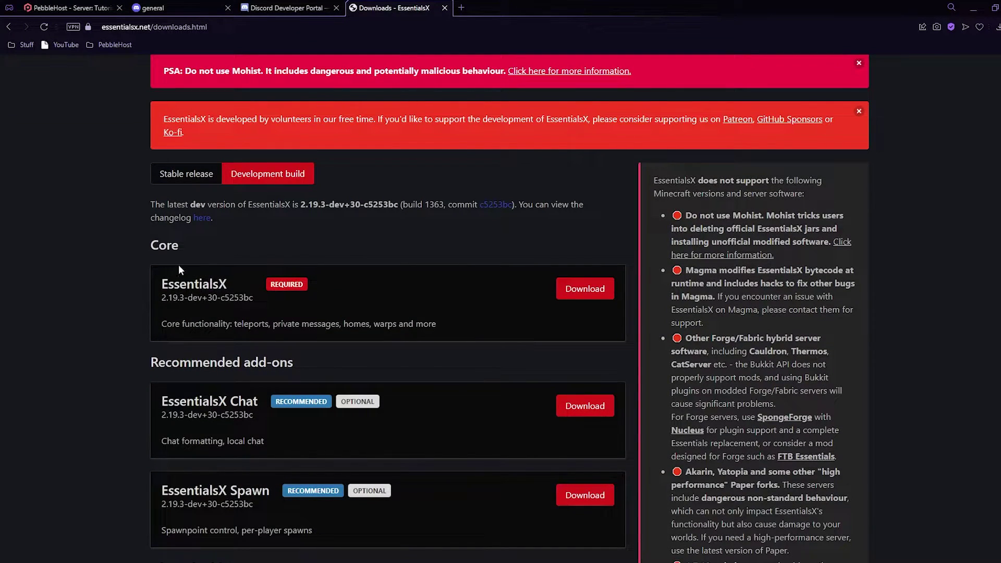
{"action": "left_click", "coordinate": [581, 294]}
{"action": "left_click", "coordinate": [515, 353]}
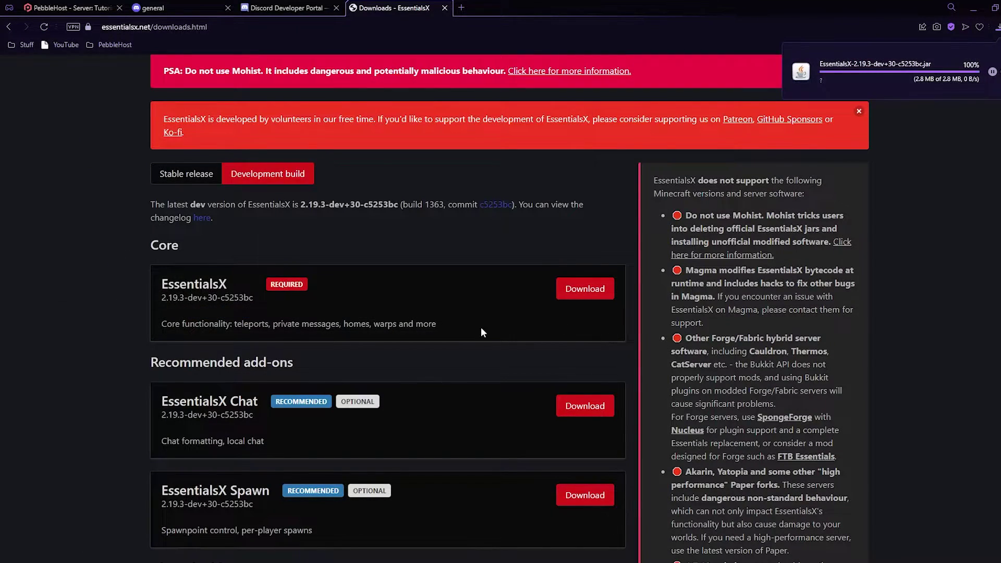
Download the matching EssentialsXDiscord add-on jar
{"action": "scroll", "coordinate": [316, 199], "scroll_direction": "down", "scroll_amount": 4}
{"action": "scroll", "coordinate": [307, 209], "scroll_direction": "down", "scroll_amount": 3}
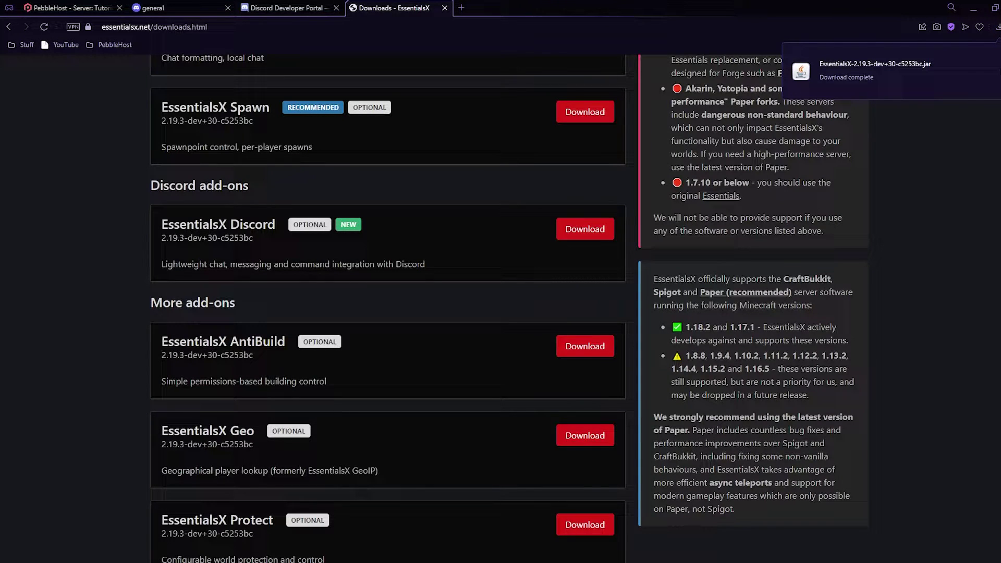
{"action": "left_click", "coordinate": [578, 230]}
{"action": "key", "text": "Return"}
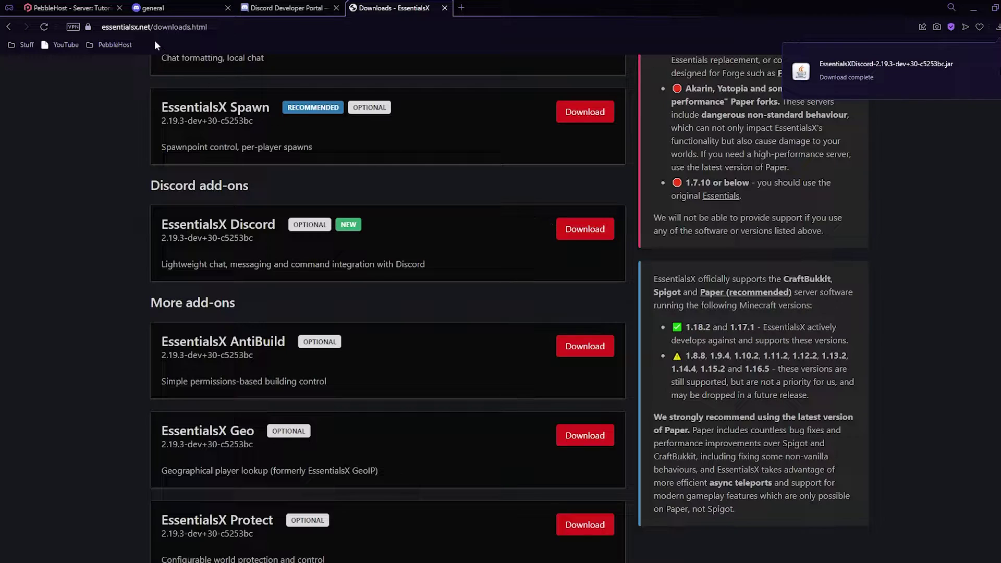
Upload the EssentialsX and EssentialsXDiscord jars from Downloads into the File Manager's plugins folder
{"action": "left_click", "coordinate": [68, 8]}
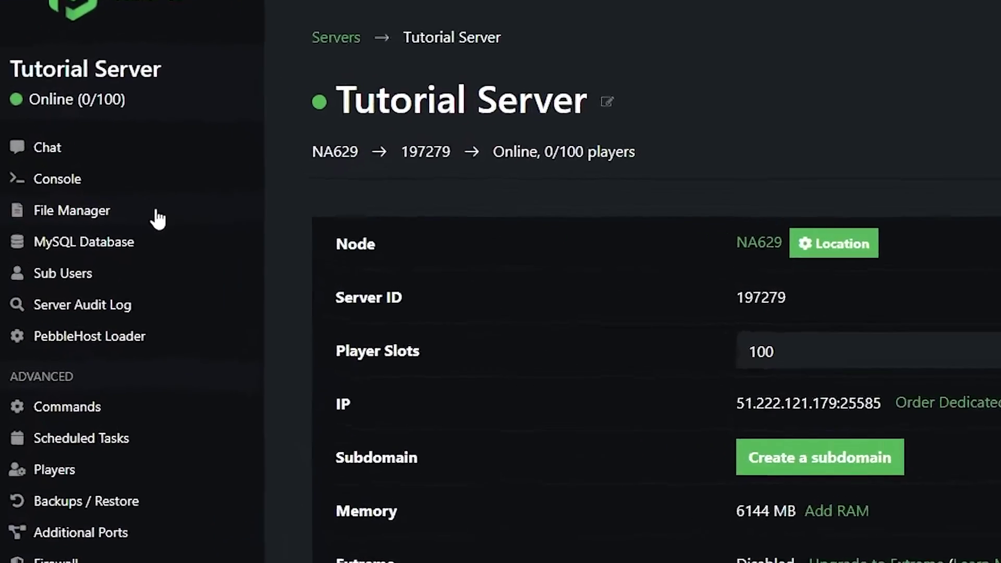
{"action": "left_click", "coordinate": [211, 216]}
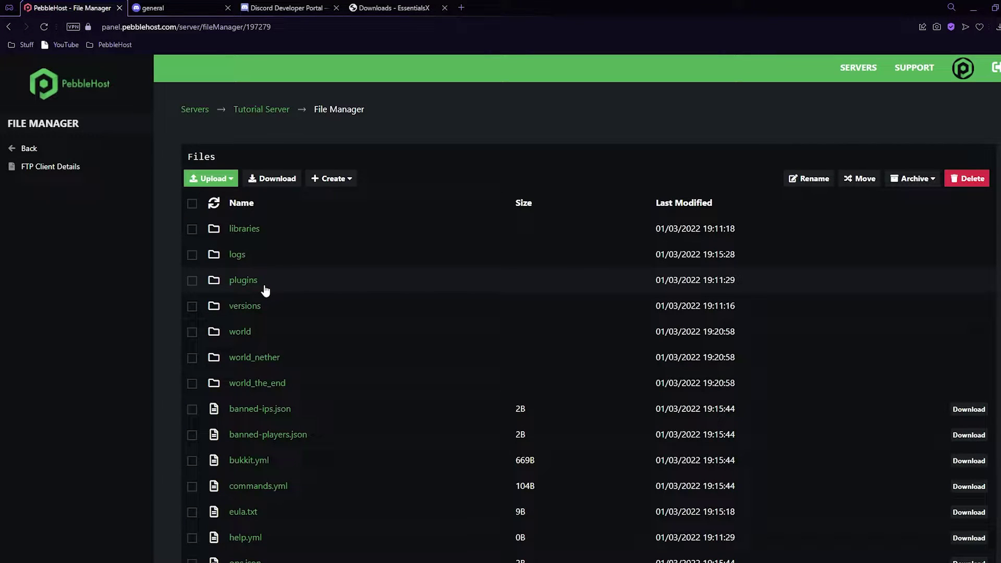
{"action": "left_click", "coordinate": [264, 284]}
{"action": "left_click", "coordinate": [226, 184]}
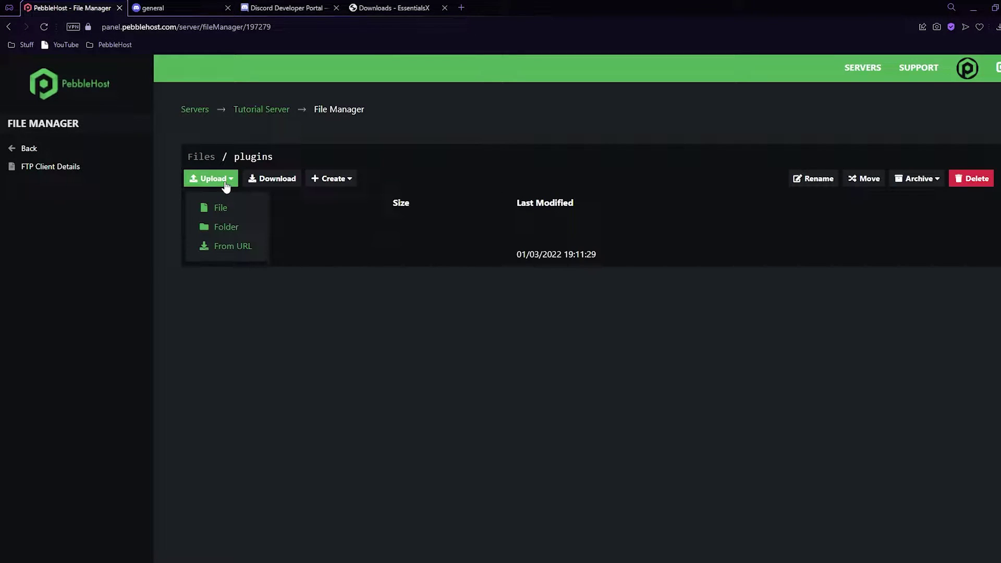
{"action": "left_click", "coordinate": [223, 209]}
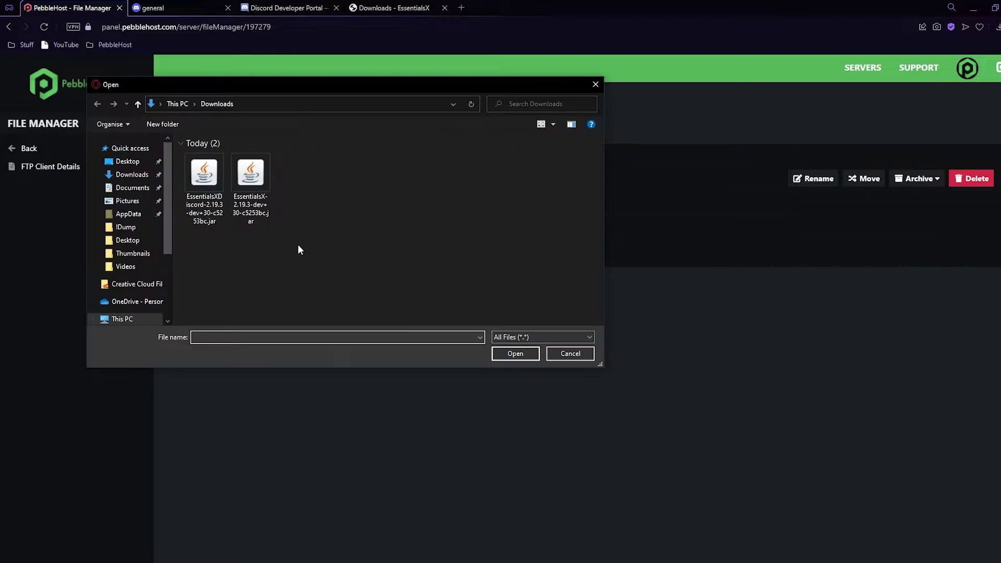
{"action": "left_click_drag", "start_coordinate": [333, 209], "coordinate": [218, 182]}
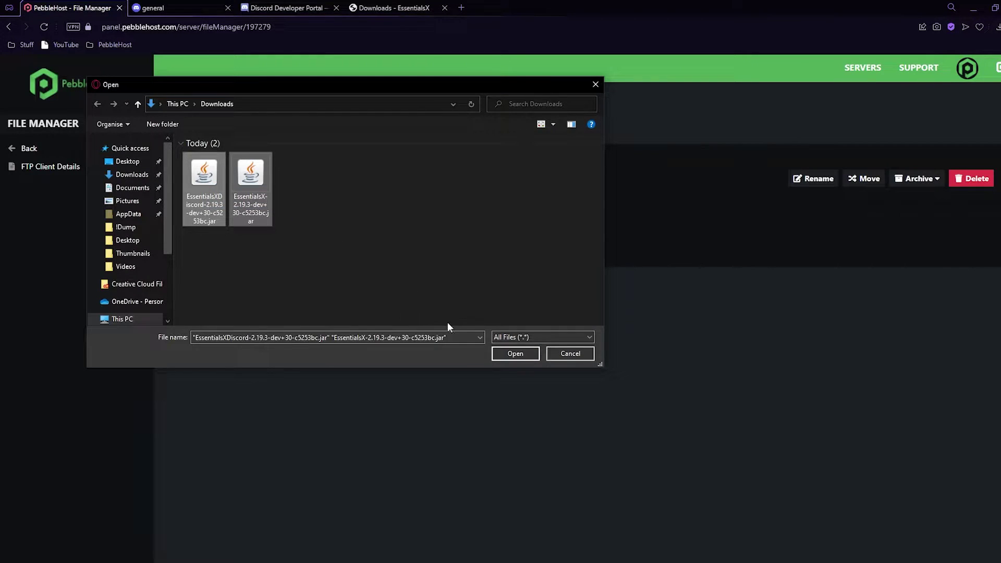
{"action": "left_click", "coordinate": [504, 353]}
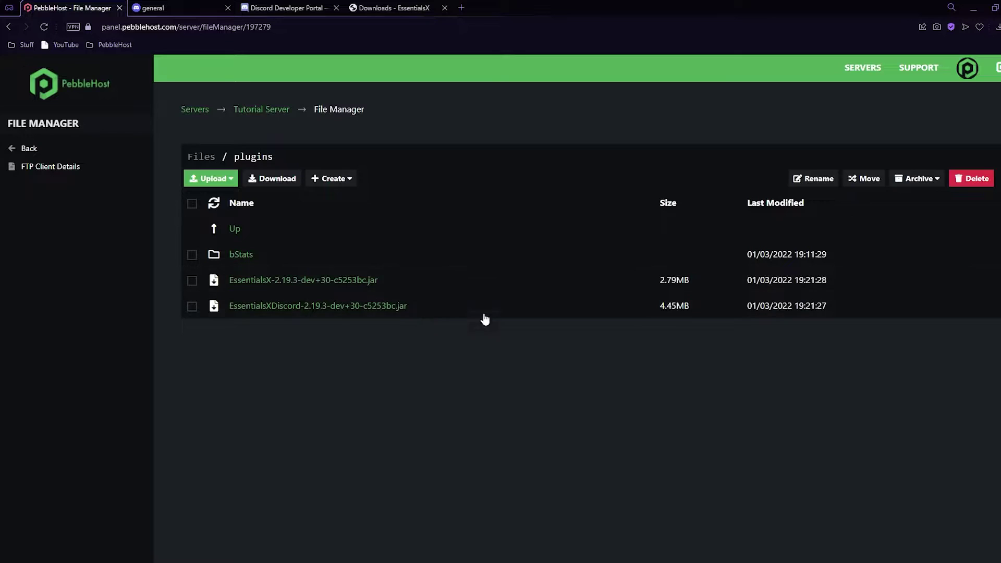
Restart the server and confirm in the console that EssentialsDiscord disabled itself for lacking a token
{"action": "left_click", "coordinate": [87, 157]}
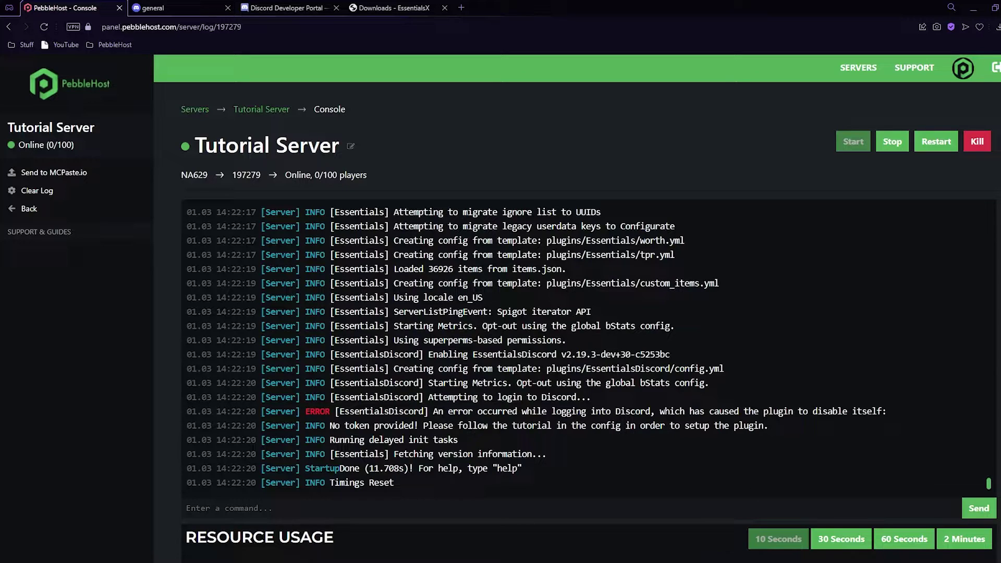
{"action": "left_click", "coordinate": [136, 211]}
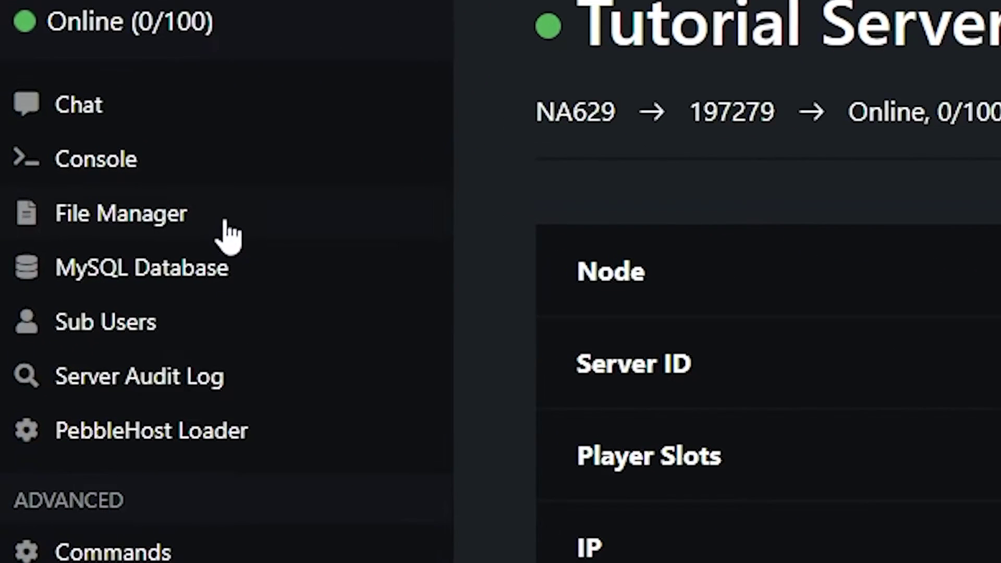
Open plugins > EssentialsDiscord > config.yml in the File Manager editor
{"action": "left_click", "coordinate": [73, 213]}
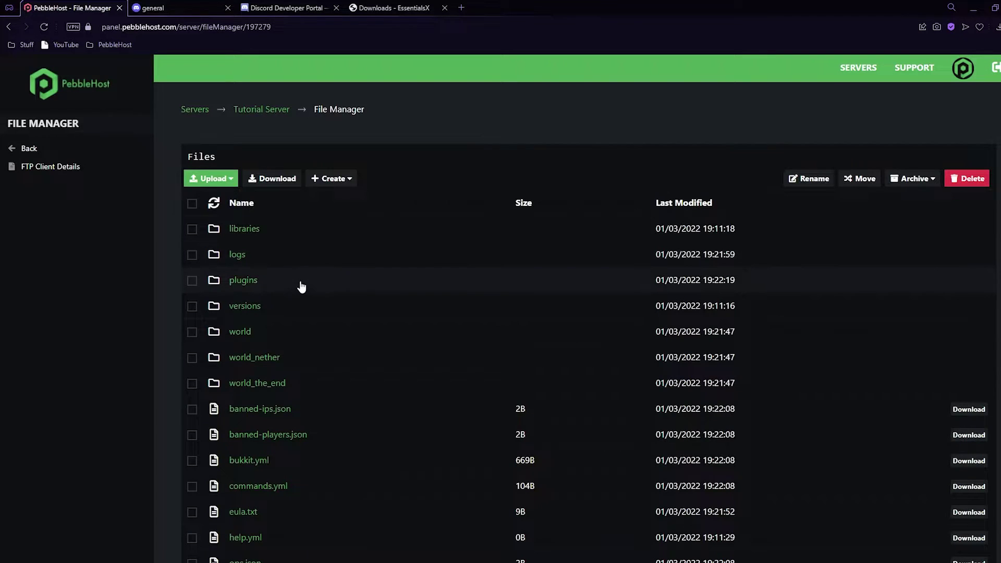
{"action": "left_click", "coordinate": [304, 285]}
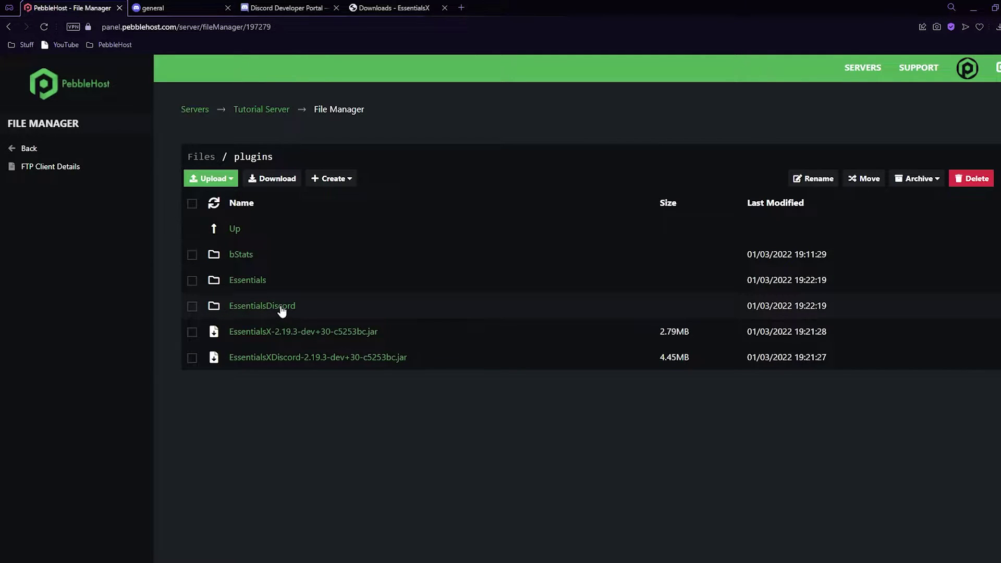
{"action": "left_click", "coordinate": [281, 307]}
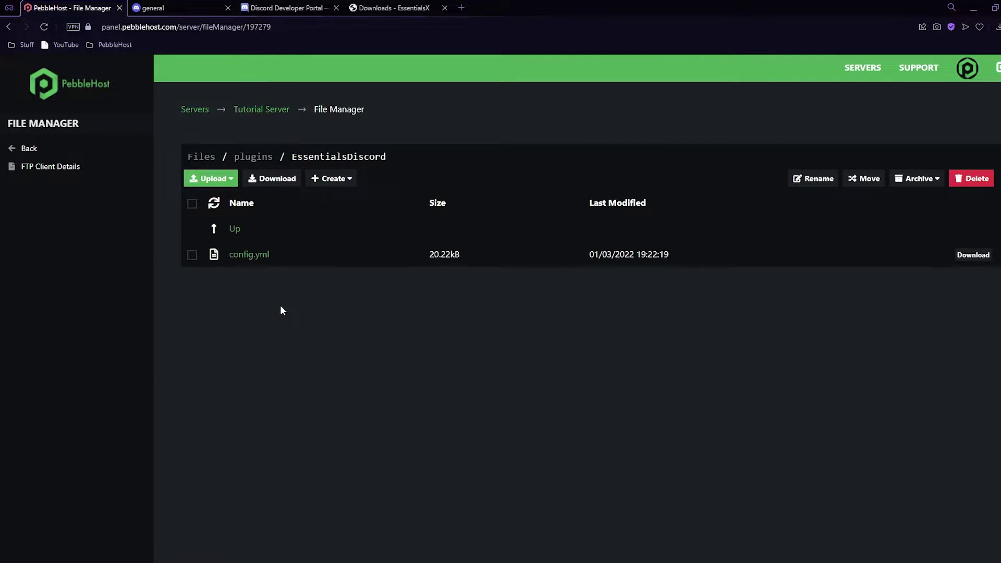
{"action": "left_click", "coordinate": [249, 255]}
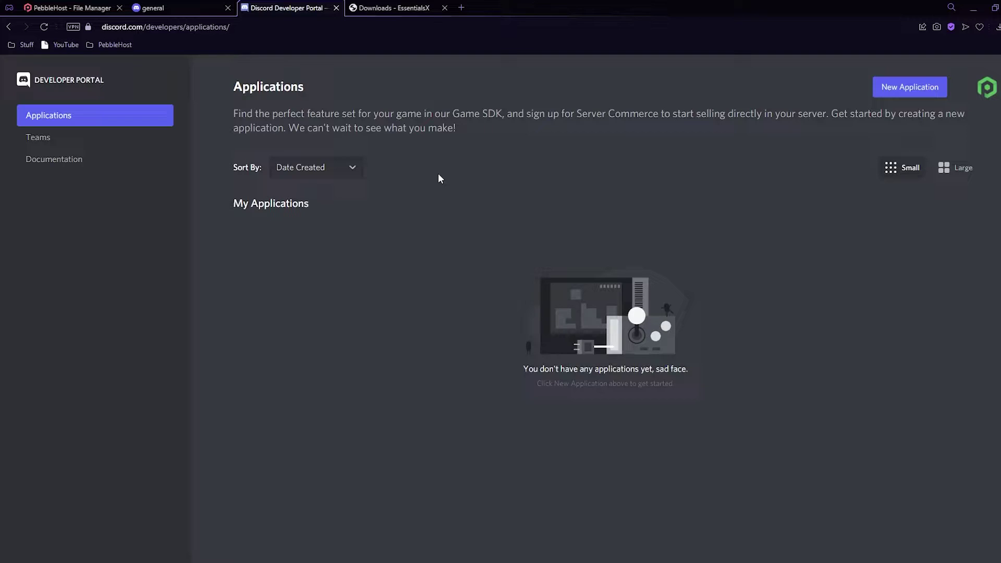
Create a new Developer Portal application named 'PebbleHost'
{"action": "left_click", "coordinate": [930, 102]}
{"action": "type", "text": "PebbleHost"}
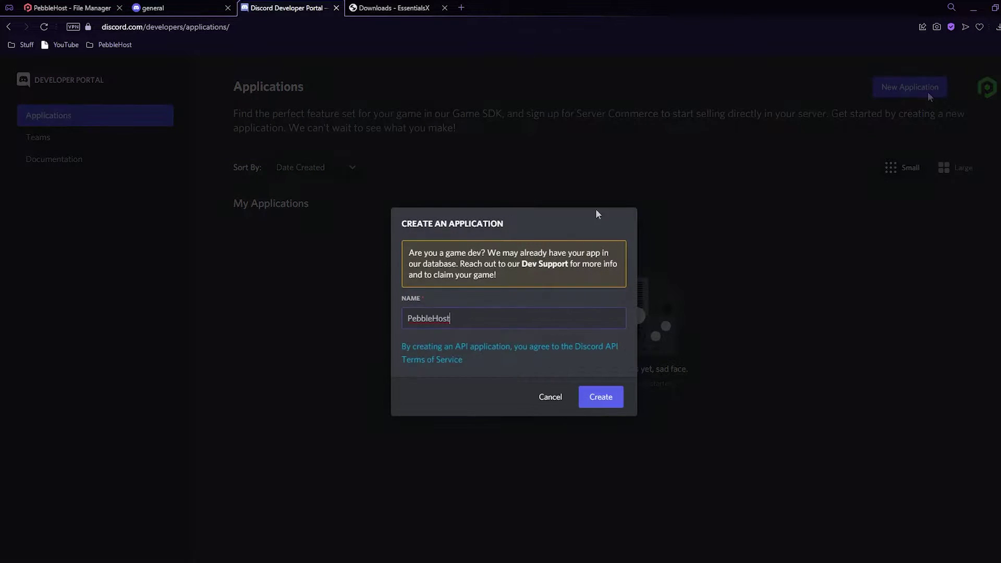
{"action": "left_click", "coordinate": [606, 402]}
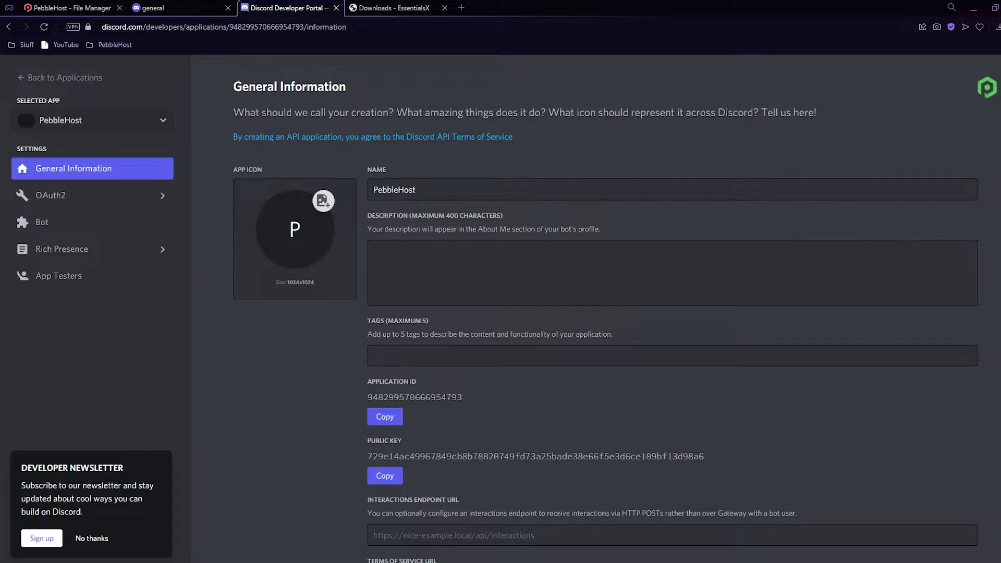
{"action": "scroll", "coordinate": [542, 208], "scroll_direction": "down", "scroll_amount": 3}
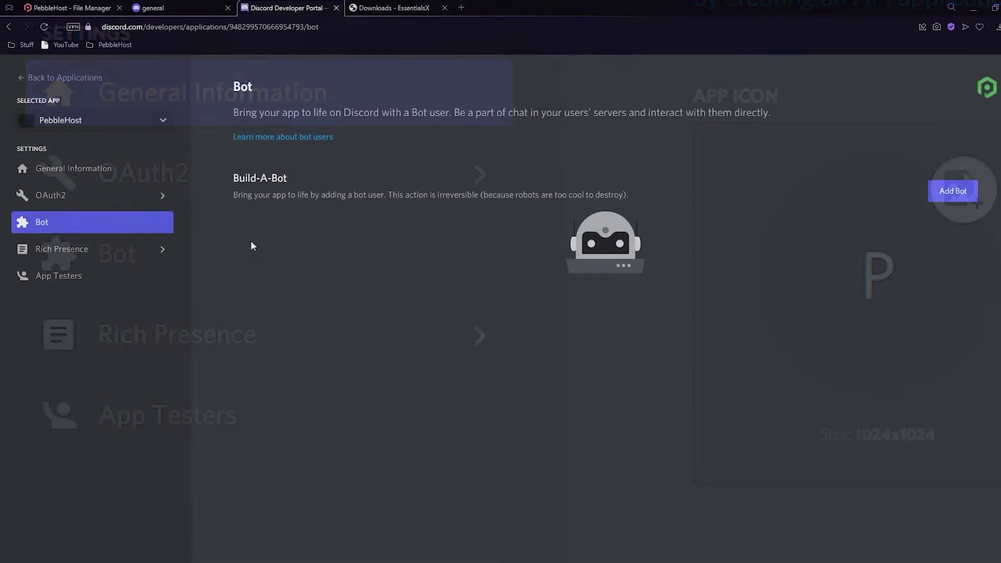
Add a bot user to the PebbleHost application
{"action": "left_click", "coordinate": [950, 200]}
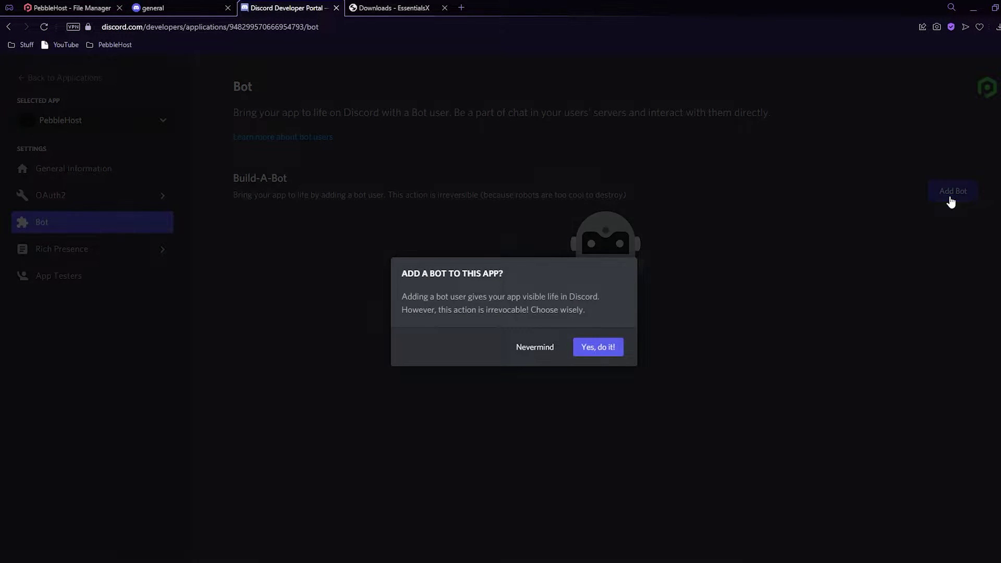
{"action": "left_click", "coordinate": [591, 349]}
{"action": "scroll", "coordinate": [634, 217], "scroll_direction": "down", "scroll_amount": 5}
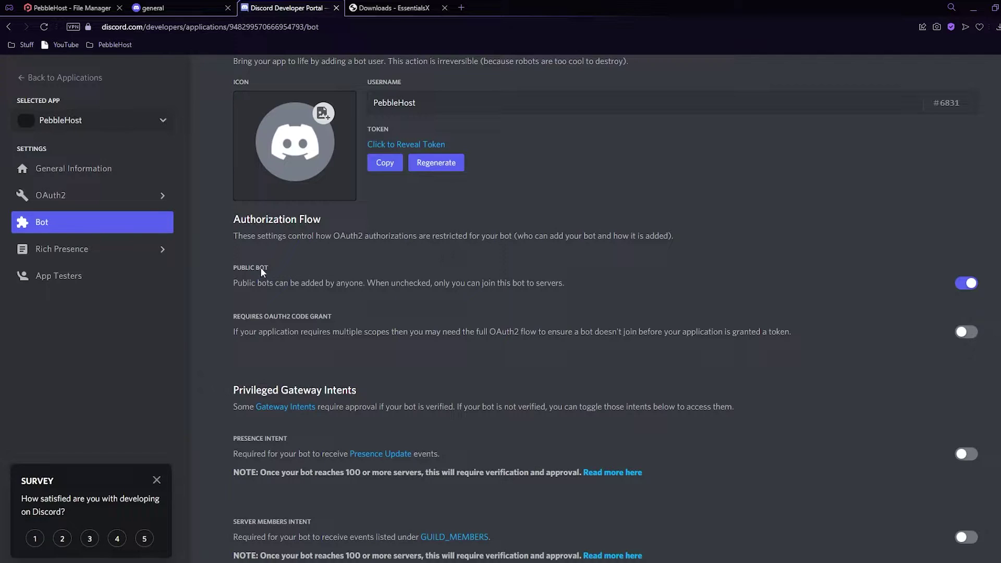
Turn off Public Bot, enable Server Members Intent, and save the changes
{"action": "left_click", "coordinate": [969, 285]}
{"action": "scroll", "coordinate": [570, 263], "scroll_direction": "down", "scroll_amount": 2}
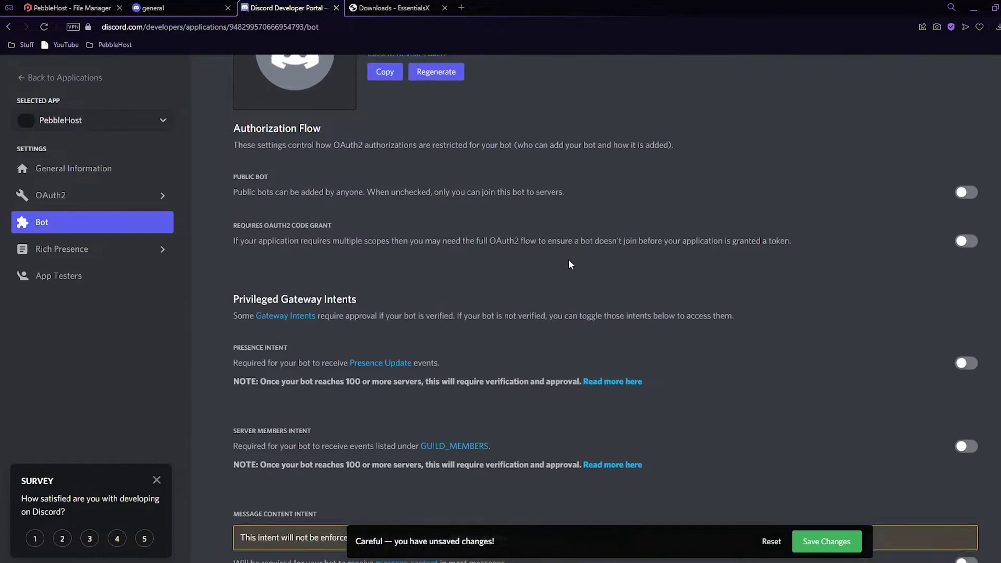
{"action": "scroll", "coordinate": [570, 264], "scroll_direction": "down", "scroll_amount": 3}
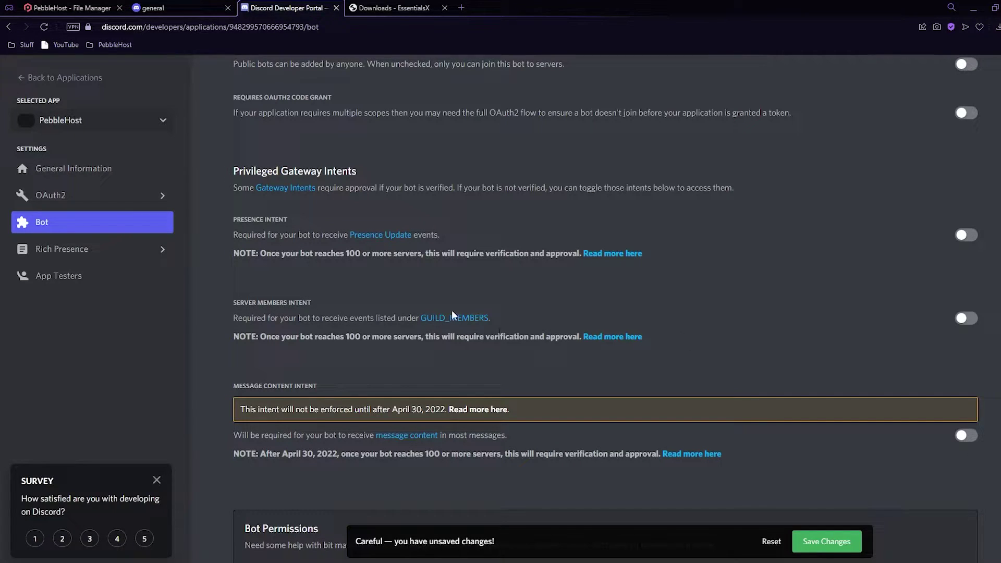
{"action": "left_click", "coordinate": [968, 319]}
{"action": "left_click", "coordinate": [833, 542]}
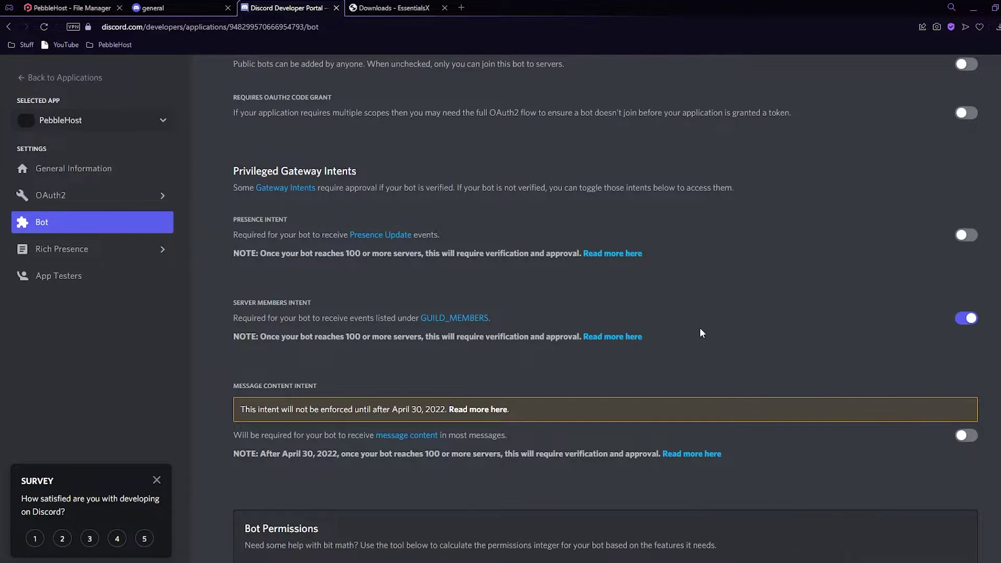
Tick Administrator in the permissions calculator and copy the bot token
{"action": "scroll", "coordinate": [699, 328], "scroll_direction": "down", "scroll_amount": 7}
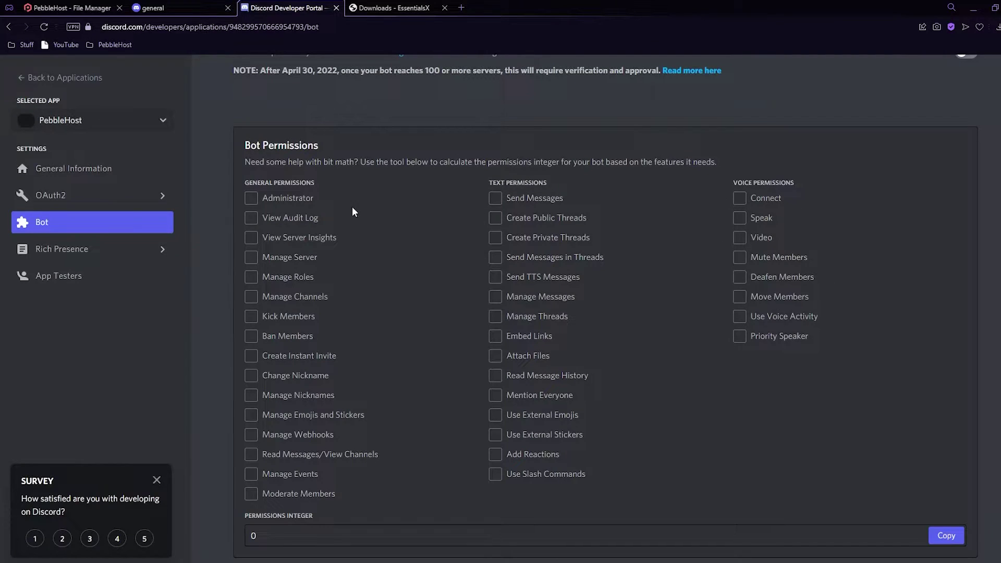
{"action": "left_click", "coordinate": [305, 202]}
{"action": "scroll", "coordinate": [699, 319], "scroll_direction": "down", "scroll_amount": 1}
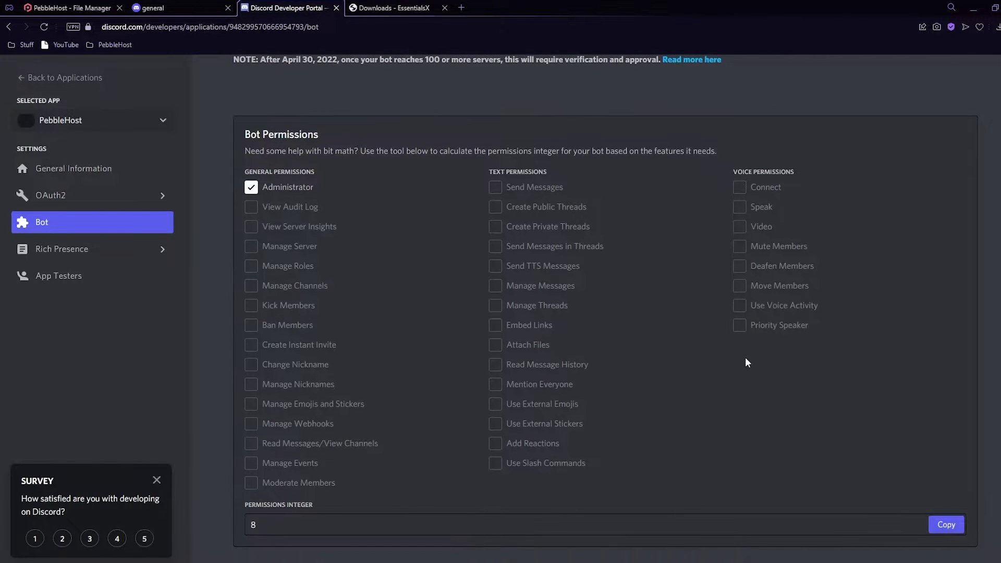
{"action": "scroll", "coordinate": [802, 358], "scroll_direction": "up", "scroll_amount": 15}
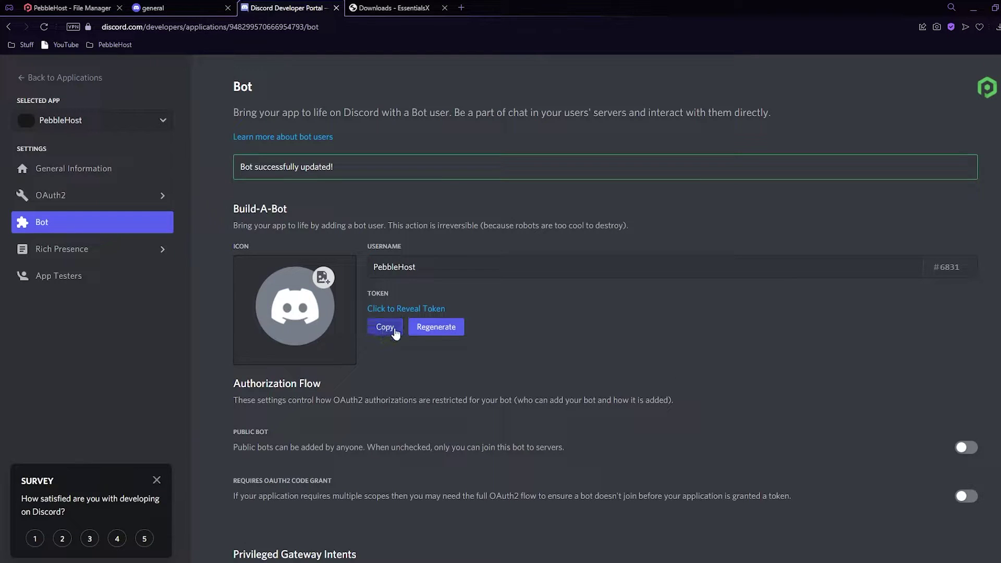
{"action": "left_click", "coordinate": [393, 330]}
Paste the bot token over INSERT-TOKEN-HERE on line 15 of config.yml and save it
{"action": "left_click", "coordinate": [391, 332]}
{"action": "left_click", "coordinate": [93, 7]}
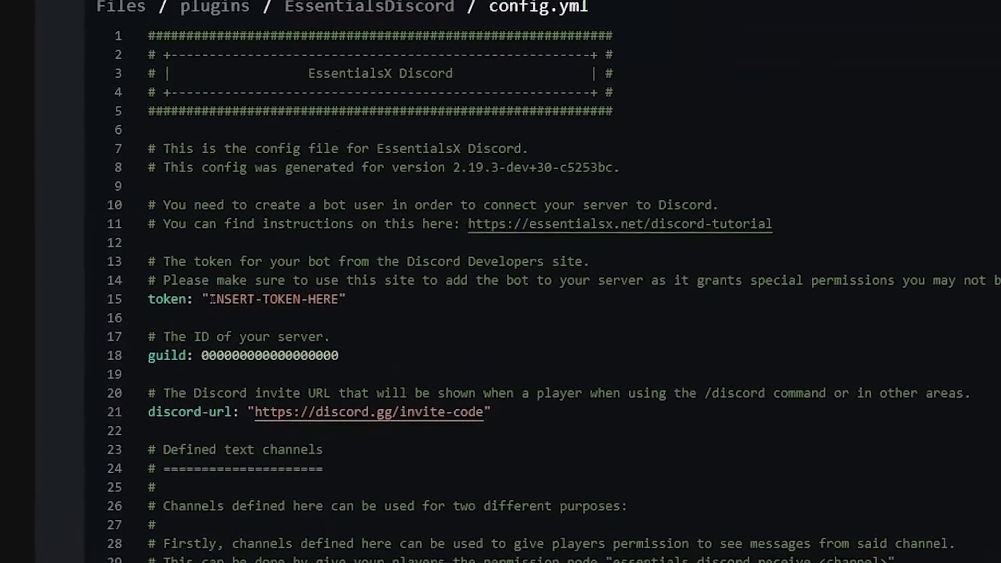
{"action": "left_click_drag", "start_coordinate": [186, 290], "coordinate": [349, 290]}
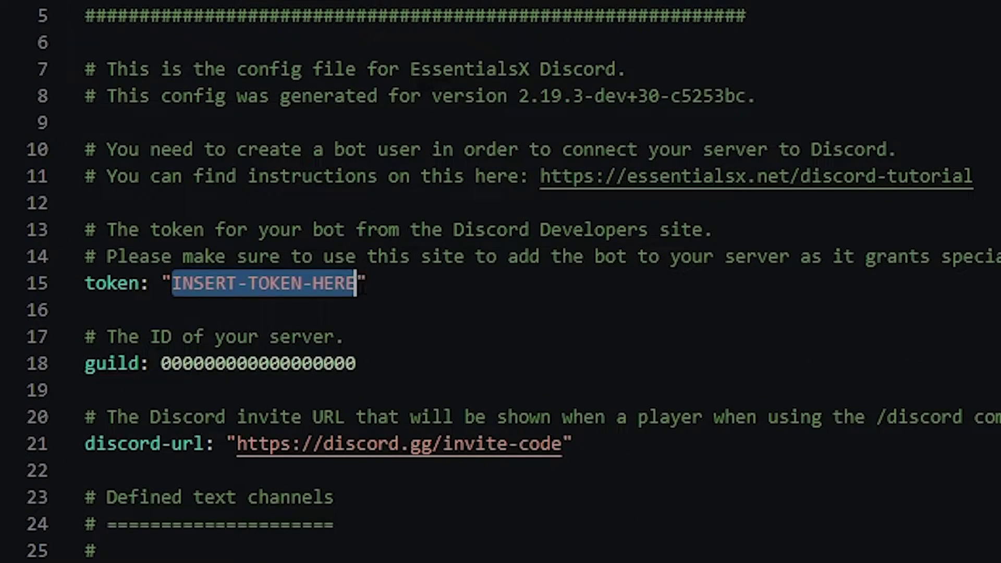
{"action": "key", "text": "ctrl+v"}
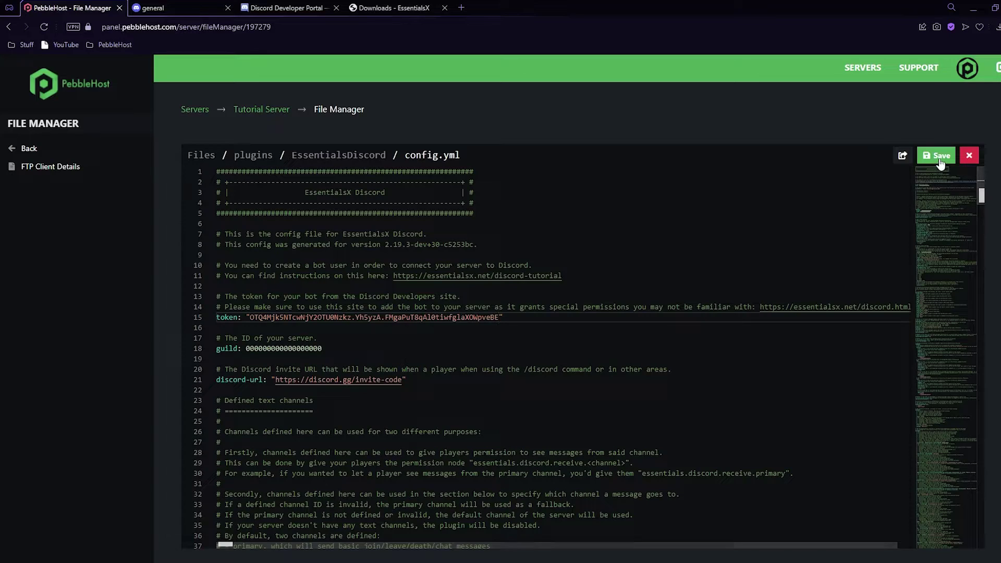
{"action": "left_click", "coordinate": [937, 161]}
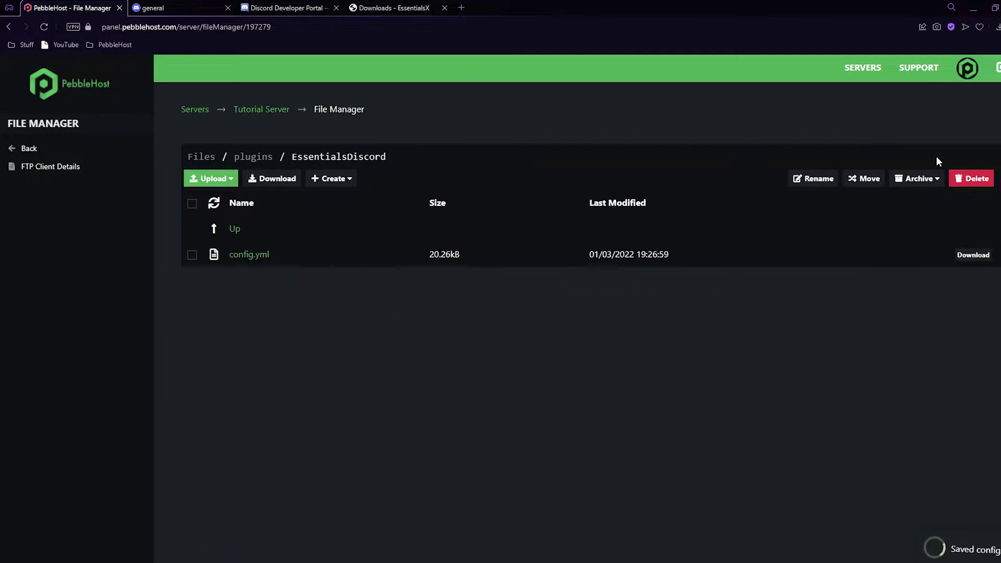
{"action": "left_click", "coordinate": [305, 7]}
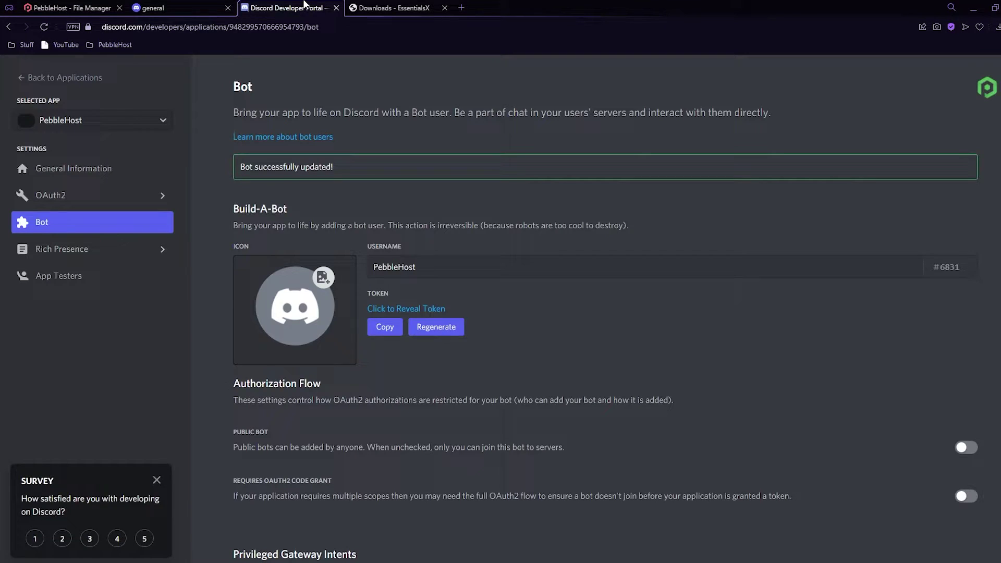
In OAuth2 URL Generator, tick bot, applications.commands and Administrator, then copy the generated URL
{"action": "left_click", "coordinate": [129, 200]}
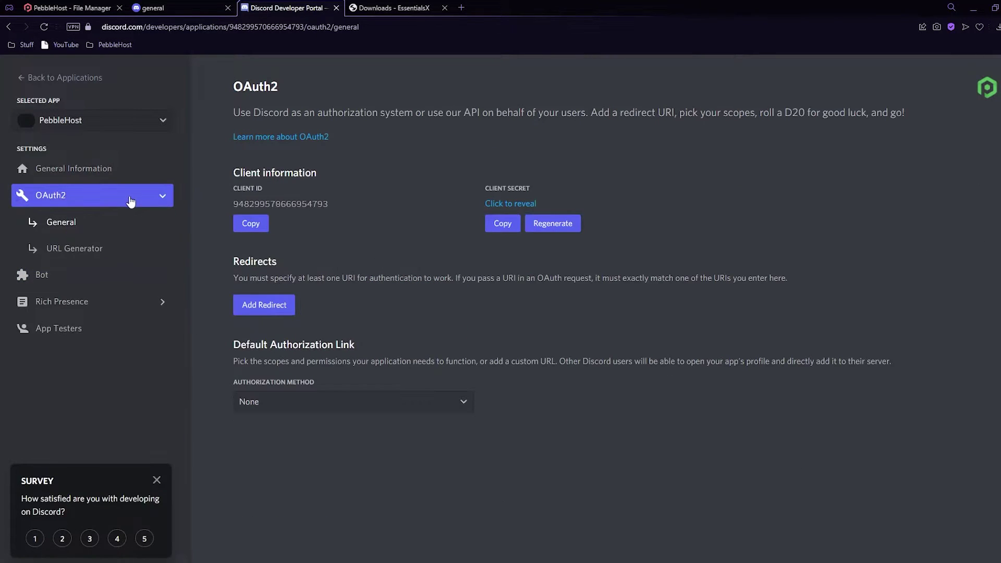
{"action": "left_click", "coordinate": [90, 251]}
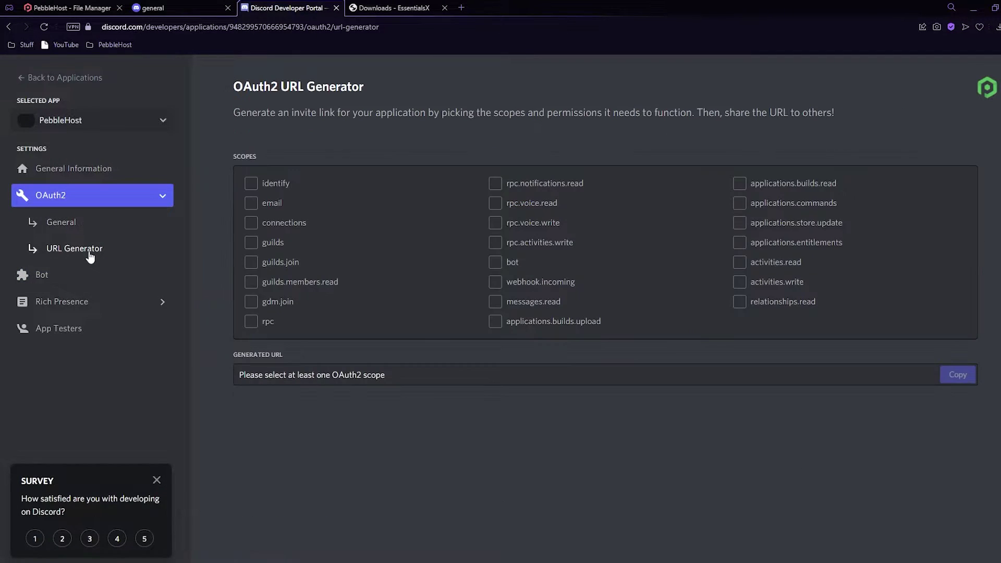
{"action": "left_click", "coordinate": [495, 262]}
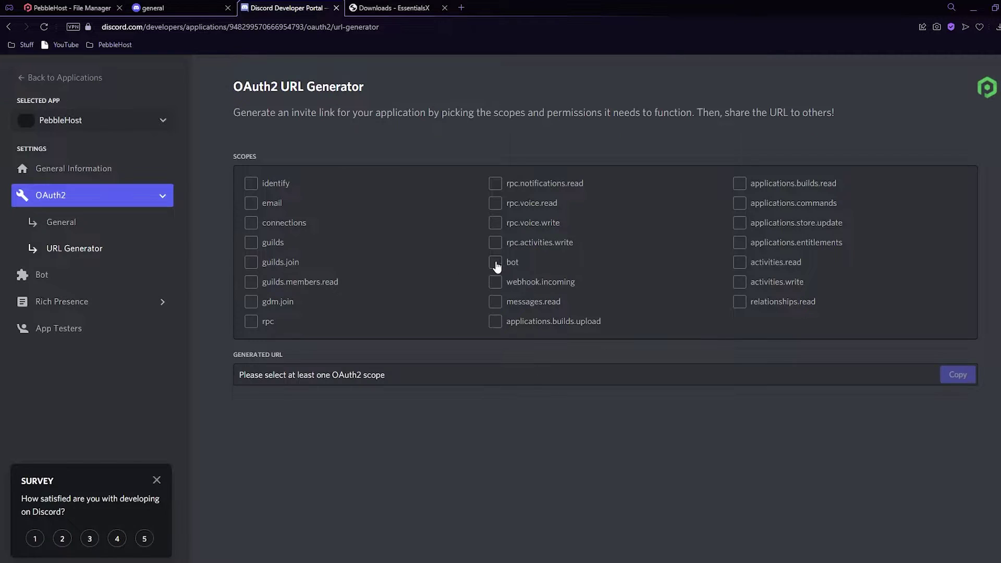
{"action": "left_click", "coordinate": [747, 205]}
{"action": "scroll", "coordinate": [753, 205], "scroll_direction": "down", "scroll_amount": 3}
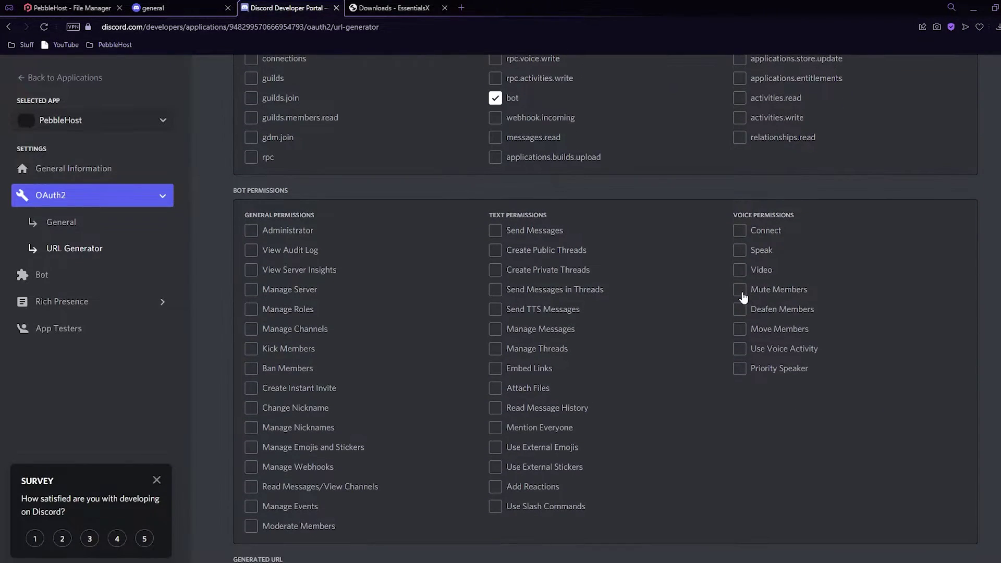
{"action": "left_click", "coordinate": [271, 232]}
{"action": "scroll", "coordinate": [561, 321], "scroll_direction": "down", "scroll_amount": 1}
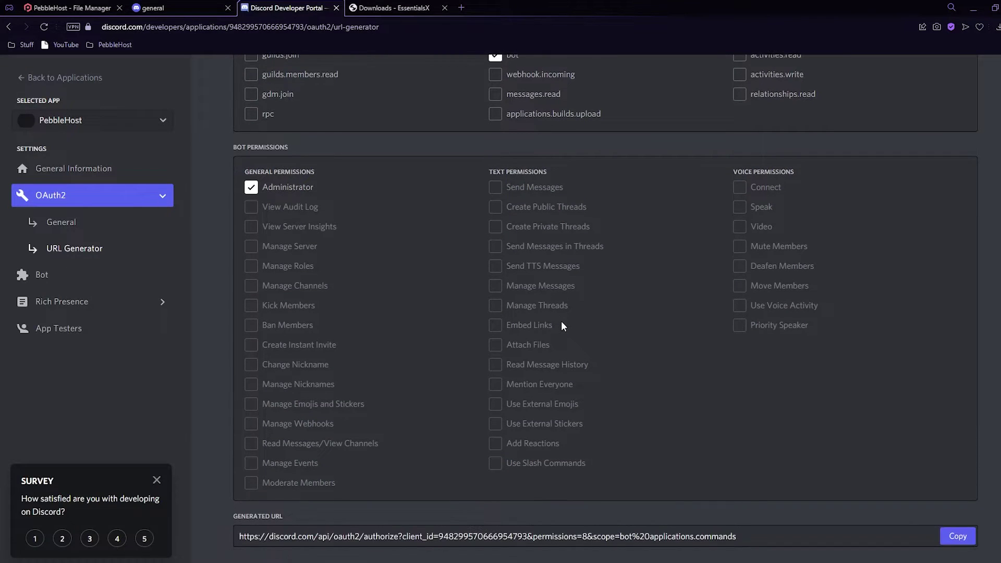
{"action": "scroll", "coordinate": [342, 377], "scroll_direction": "up", "scroll_amount": 3}
{"action": "scroll", "coordinate": [342, 377], "scroll_direction": "down", "scroll_amount": 3}
{"action": "left_click", "coordinate": [958, 535]}
Open the invite URL and authorise the bot into the PebbleHost EssentialsXDiscord server
{"action": "left_click", "coordinate": [461, 7]}
{"action": "key", "text": "ctrl+v"}
{"action": "key", "text": "Return"}
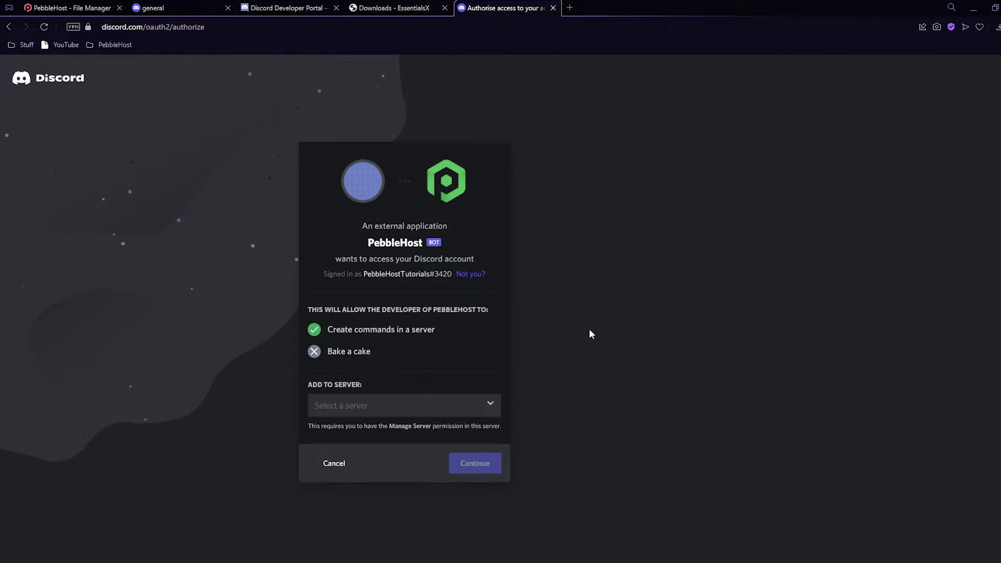
{"action": "left_click", "coordinate": [493, 408]}
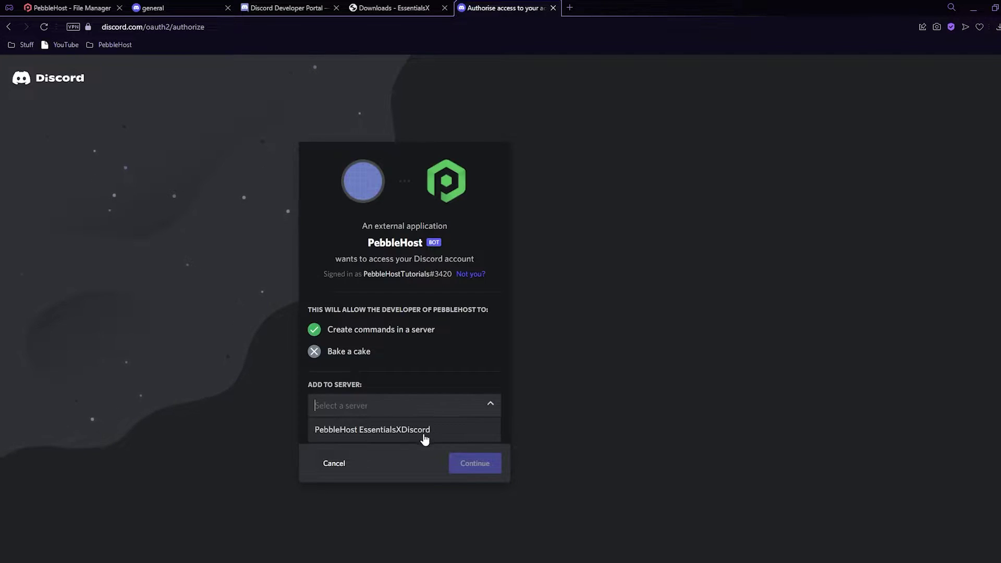
{"action": "left_click", "coordinate": [452, 438]}
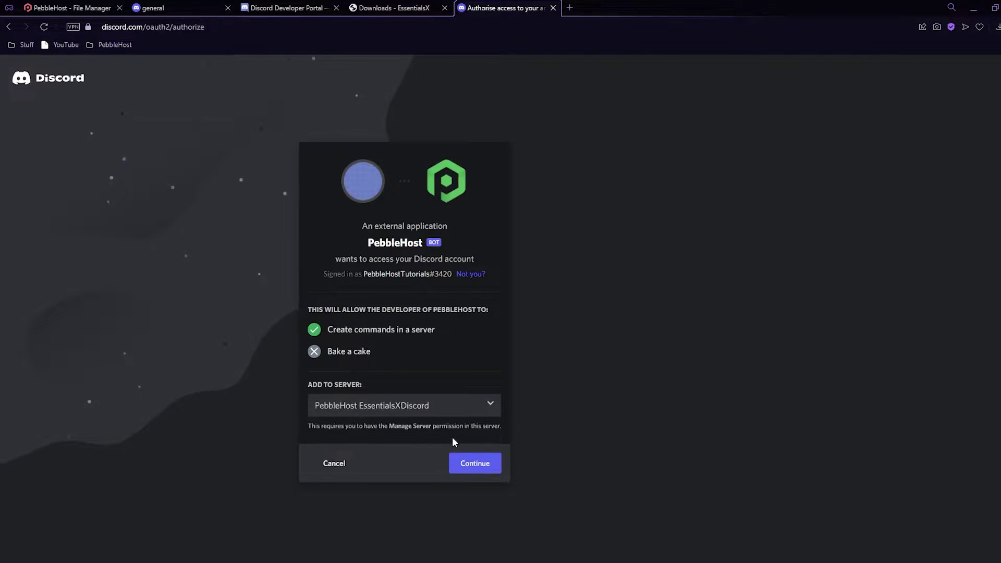
{"action": "left_click", "coordinate": [487, 465]}
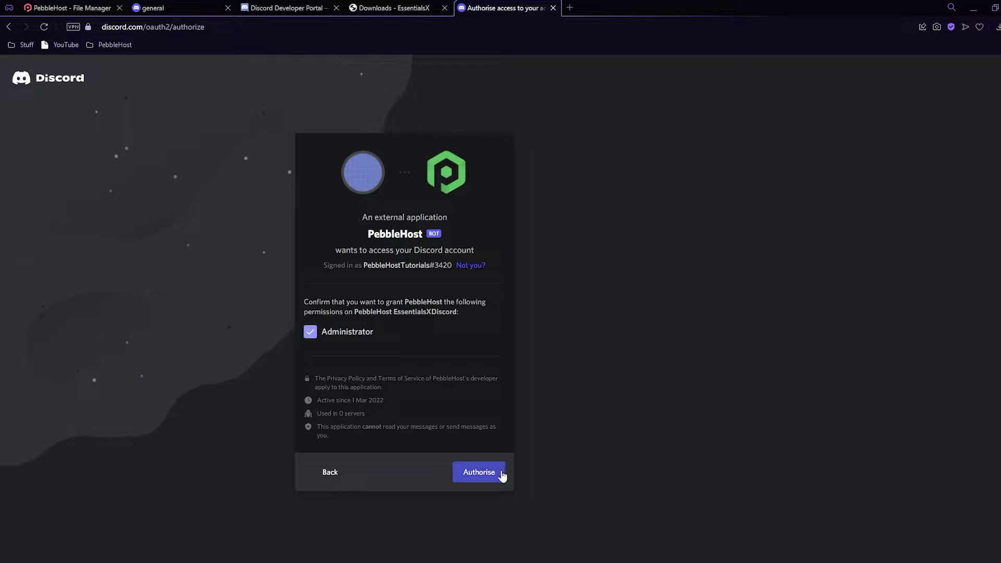
{"action": "left_click", "coordinate": [495, 472]}
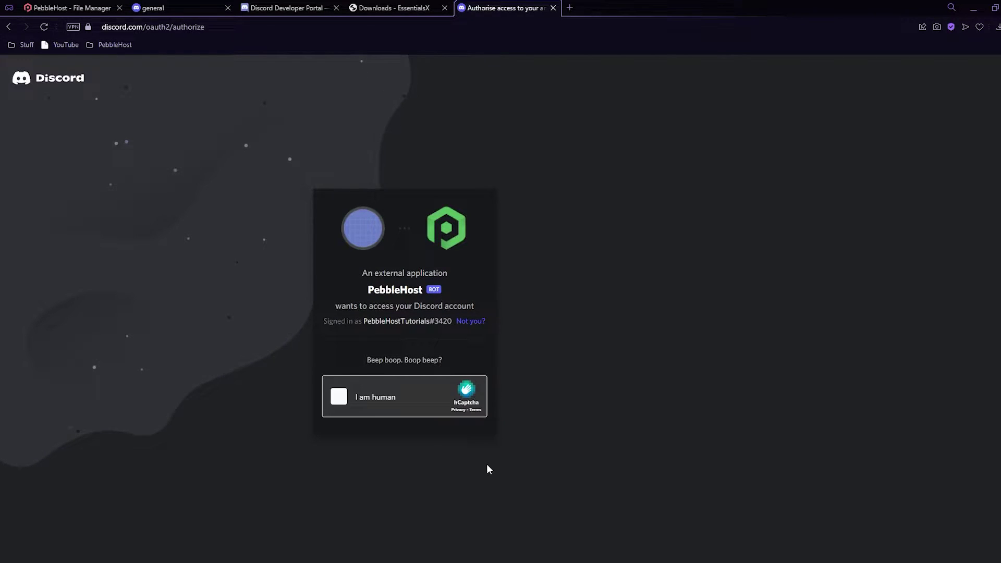
{"action": "left_click", "coordinate": [366, 409]}
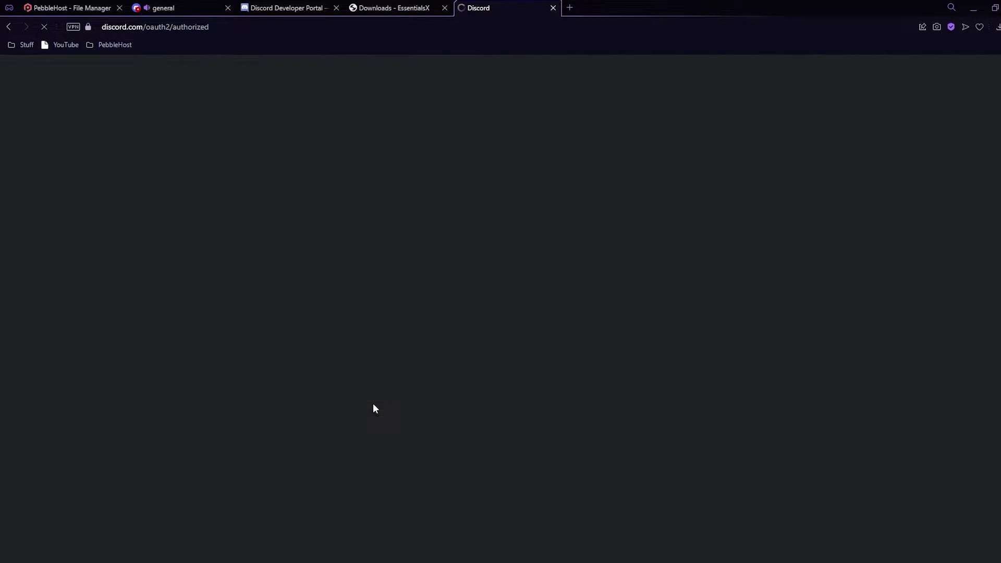
Check the general channel's member list for the newly joined, offline PebbleHost bot
{"action": "left_click", "coordinate": [190, 11]}
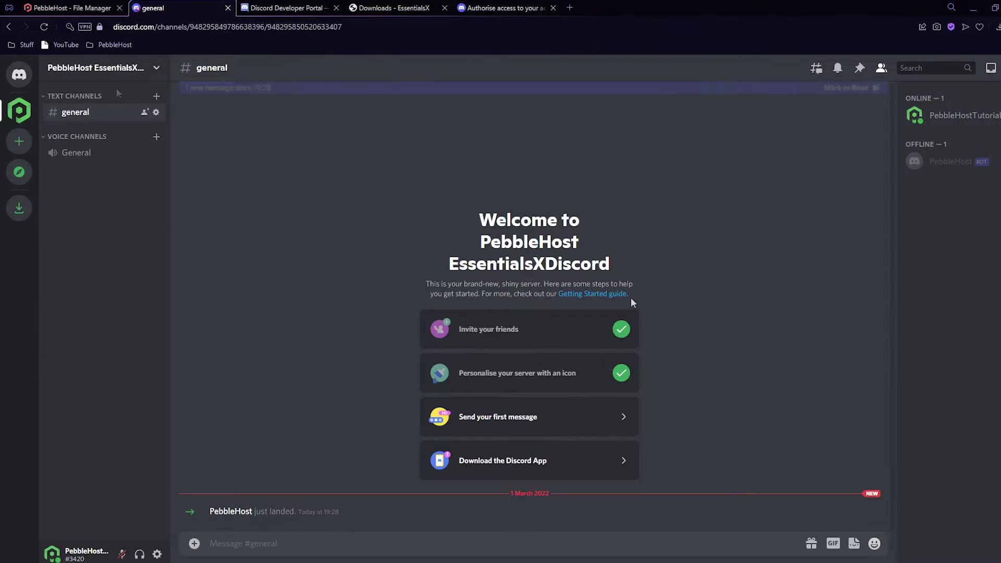
{"action": "left_click", "coordinate": [228, 513]}
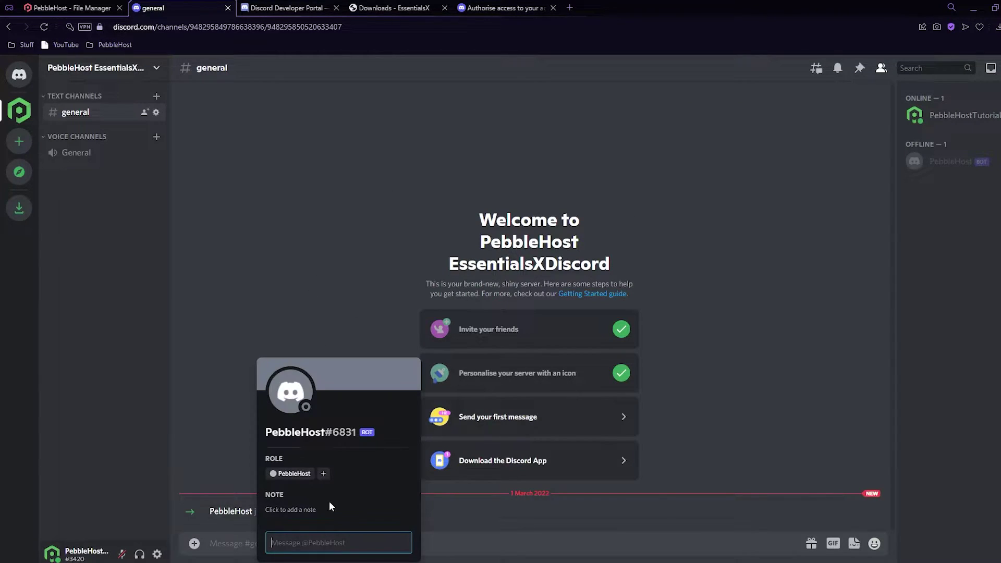
{"action": "left_click", "coordinate": [950, 161]}
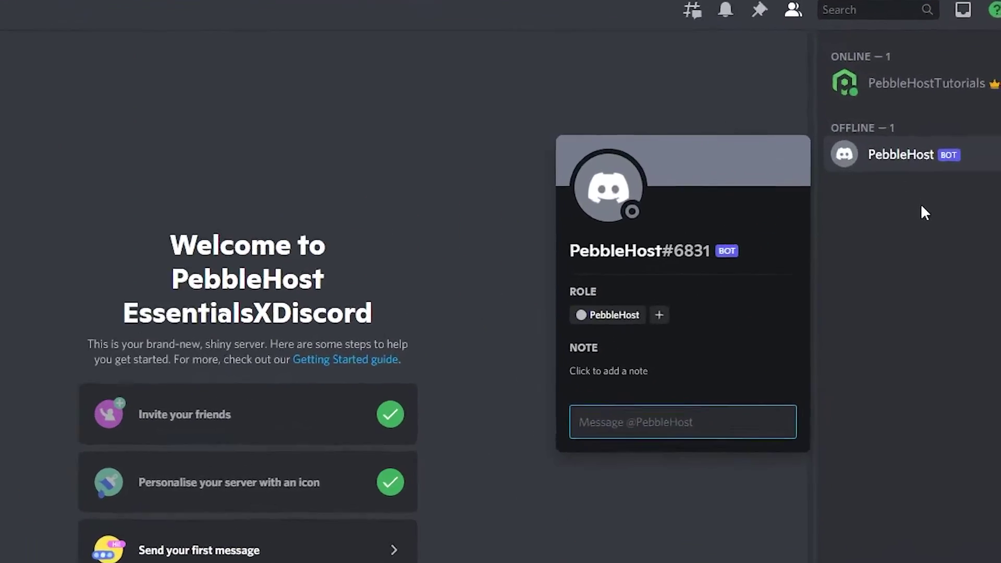
{"action": "left_click", "coordinate": [964, 198]}
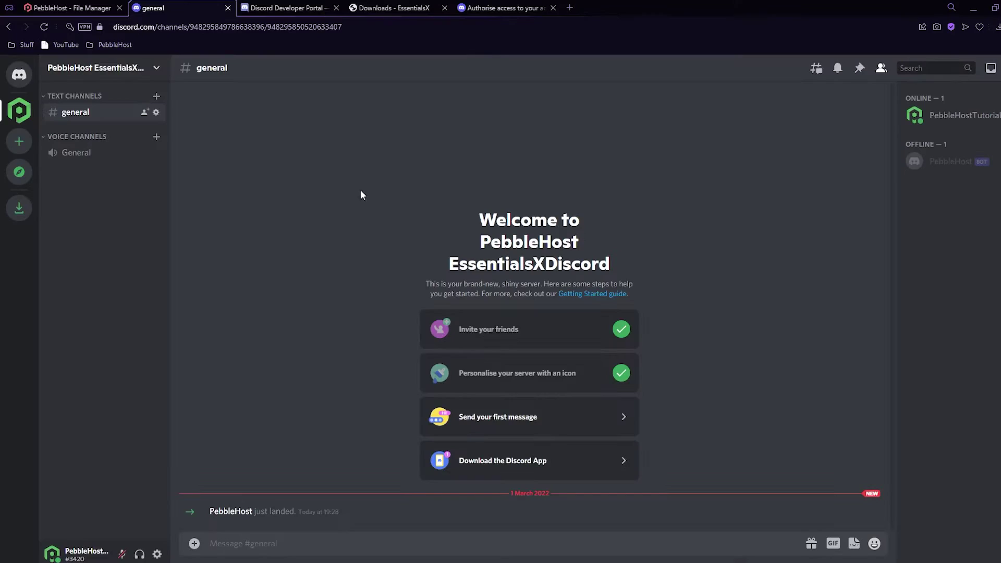
Create three text channels on the Discord server: minecraft-chat, staff and console
{"action": "left_click", "coordinate": [156, 68]}
{"action": "left_click", "coordinate": [123, 159]}
{"action": "type", "text": "minecraft-chat"}
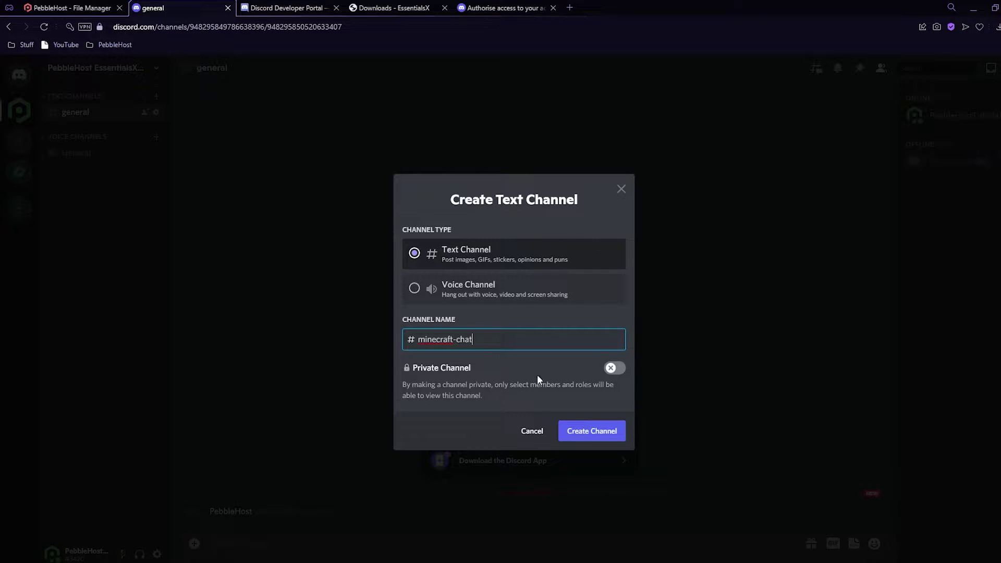
{"action": "left_click", "coordinate": [594, 437]}
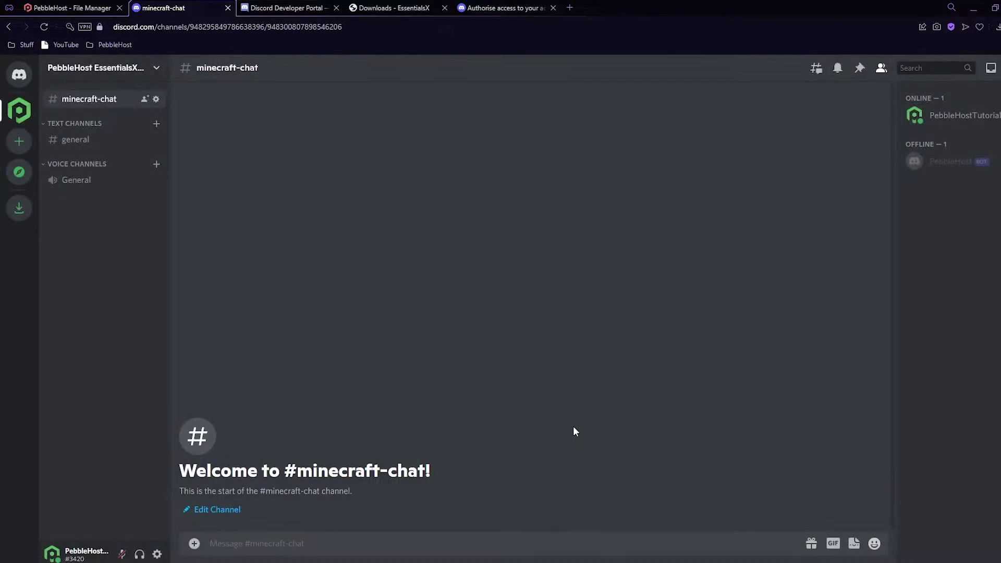
{"action": "left_click", "coordinate": [137, 70]}
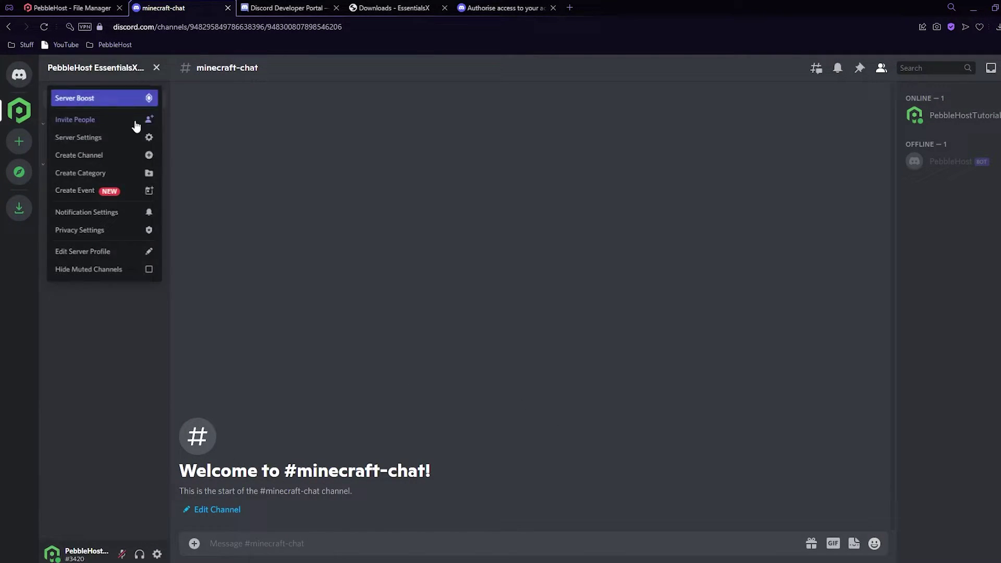
{"action": "left_click", "coordinate": [120, 156]}
{"action": "type", "text": "staff"}
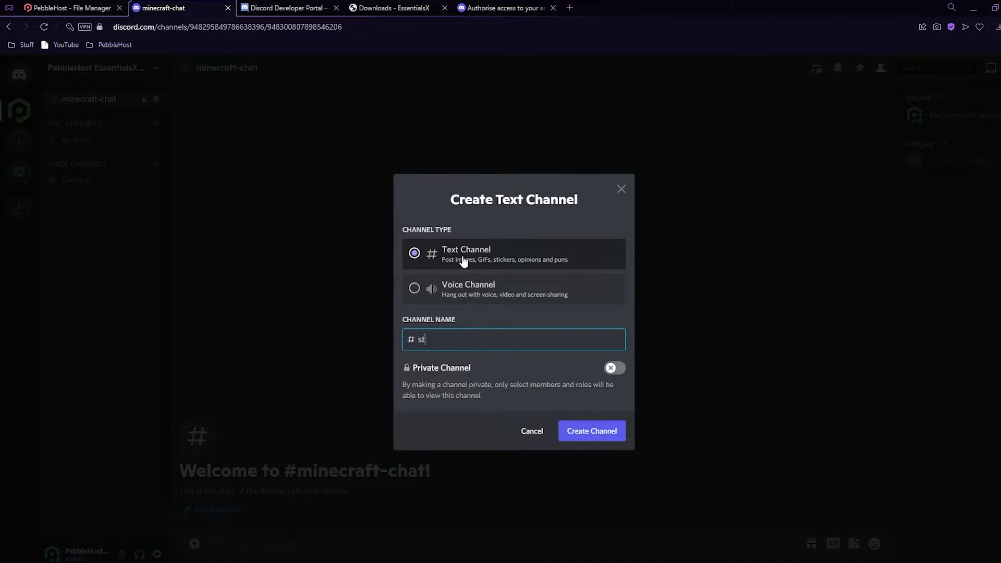
{"action": "left_click", "coordinate": [596, 433]}
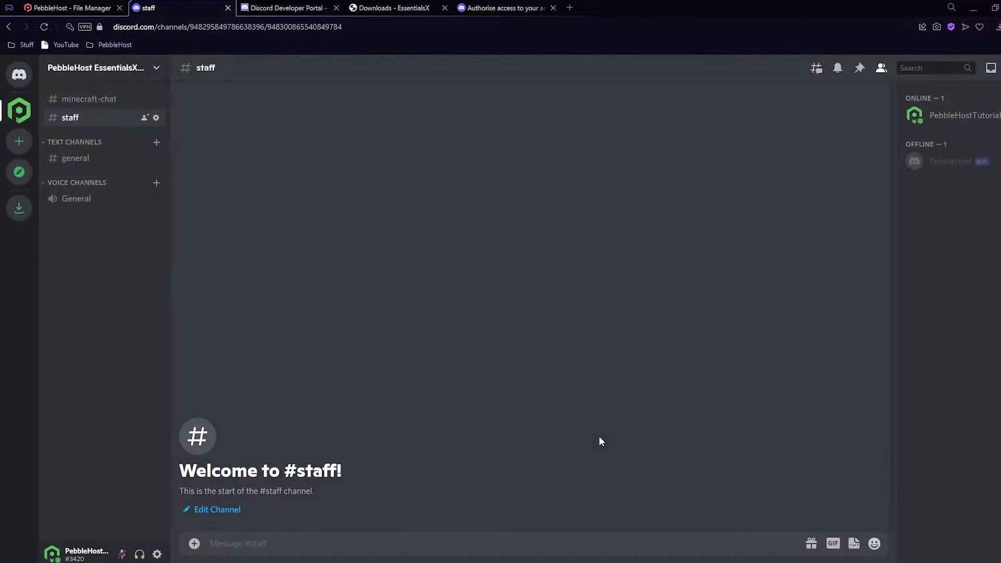
{"action": "left_click", "coordinate": [129, 73]}
{"action": "left_click", "coordinate": [117, 156]}
{"action": "type", "text": "c"}
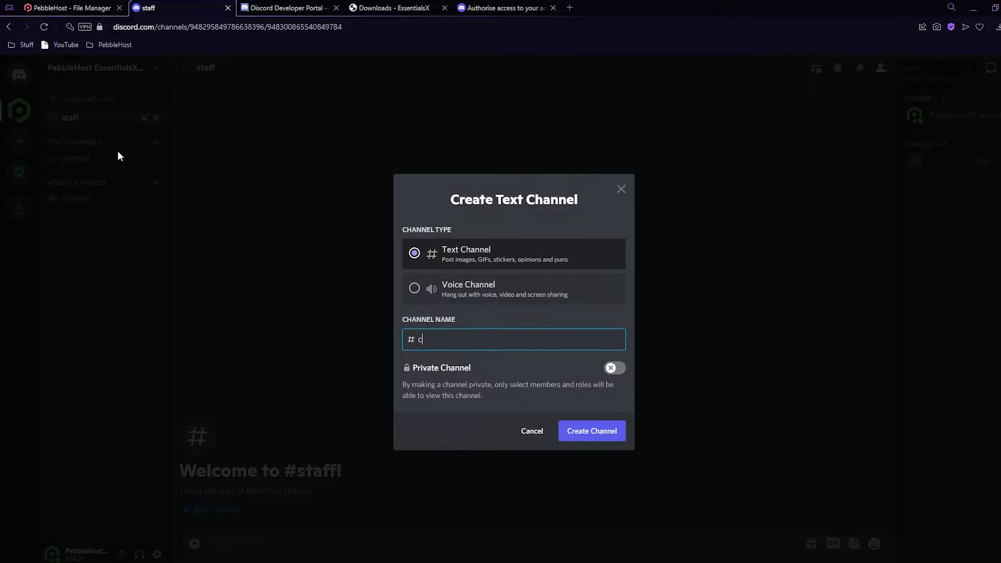
{"action": "type", "text": "onsole"}
{"action": "key", "text": "Return"}
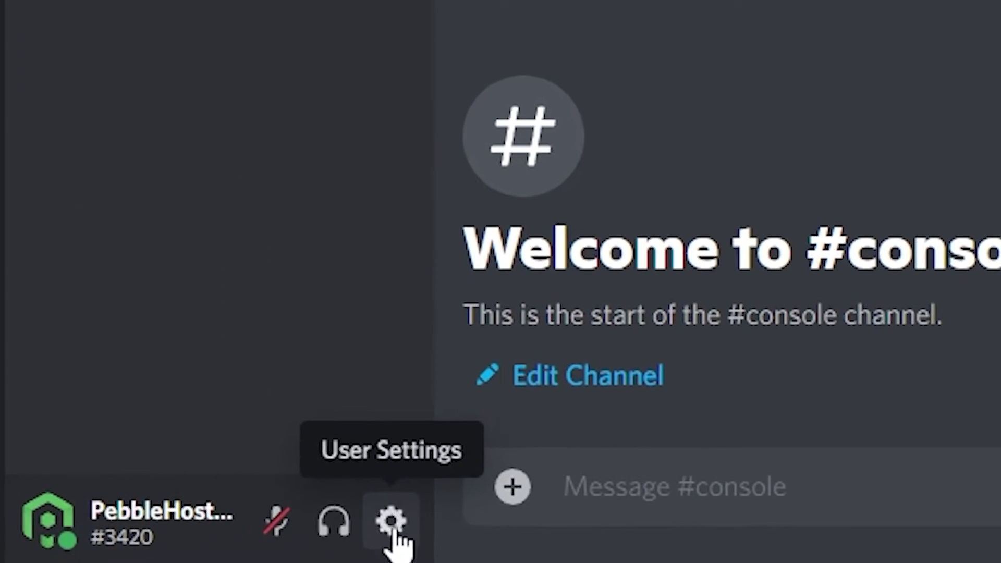
Turn on Developer Mode in Discord's Advanced user settings
{"action": "left_click", "coordinate": [389, 527]}
{"action": "scroll", "coordinate": [229, 395], "scroll_direction": "down", "scroll_amount": 3}
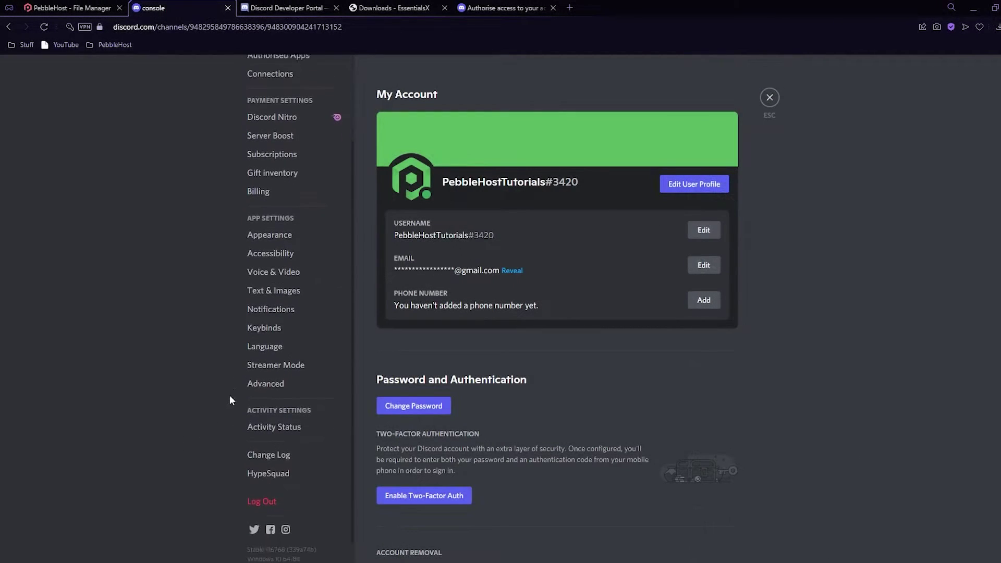
{"action": "left_click", "coordinate": [276, 352]}
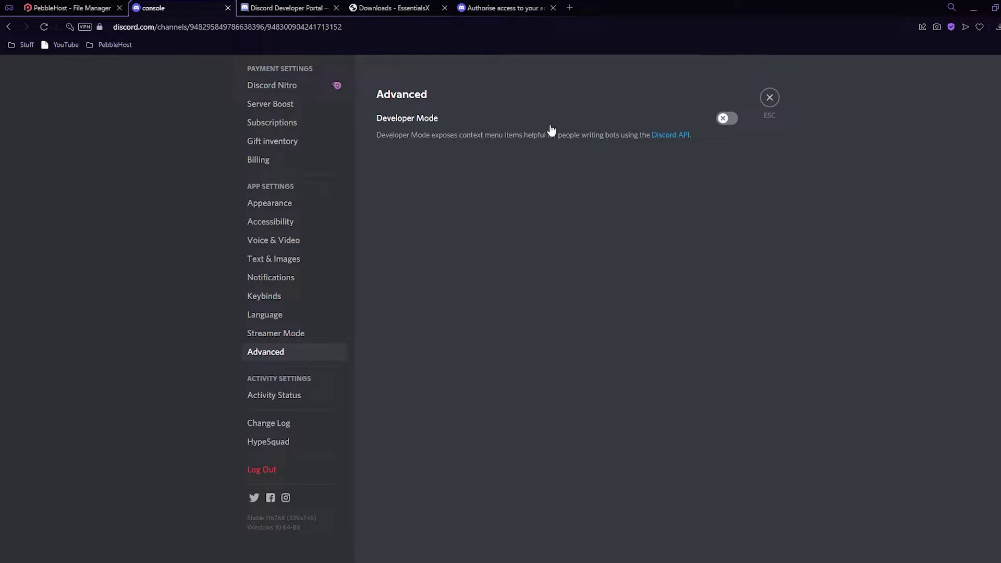
{"action": "left_click", "coordinate": [726, 118]}
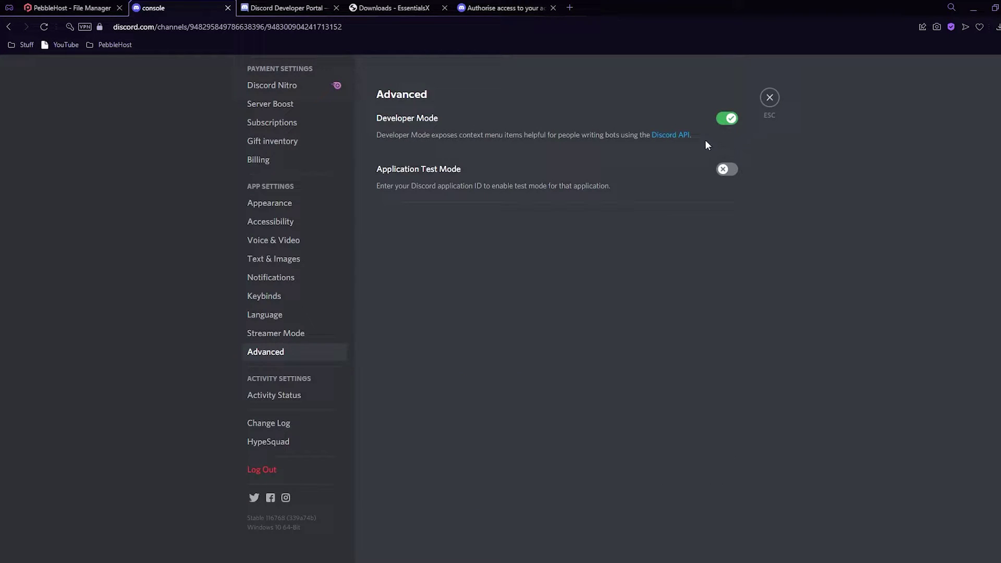
{"action": "left_click", "coordinate": [770, 101]}
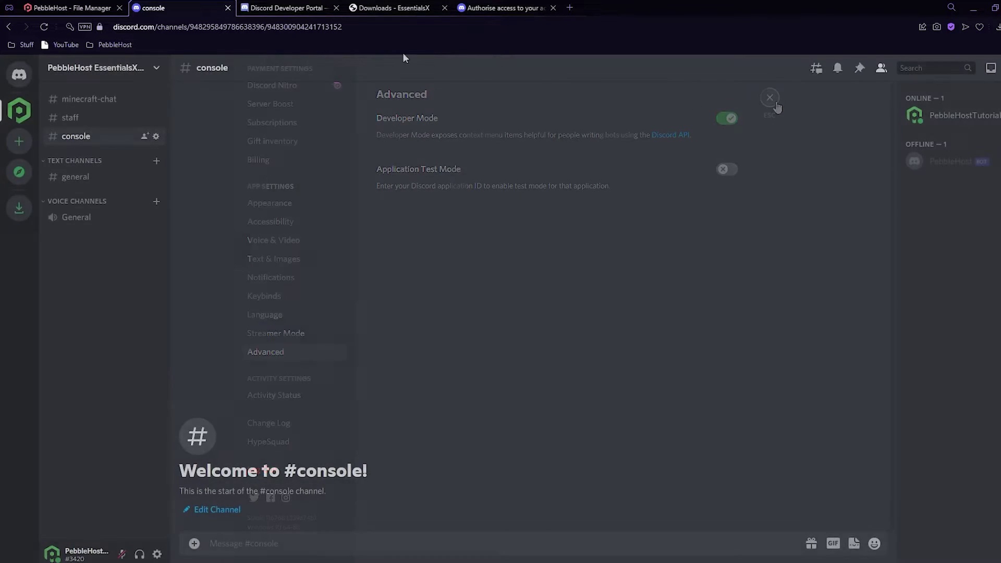
Open the EssentialsDiscord config.yml in the PebbleHost file manager editor
{"action": "left_click", "coordinate": [78, 9]}
{"action": "left_click", "coordinate": [279, 258]}
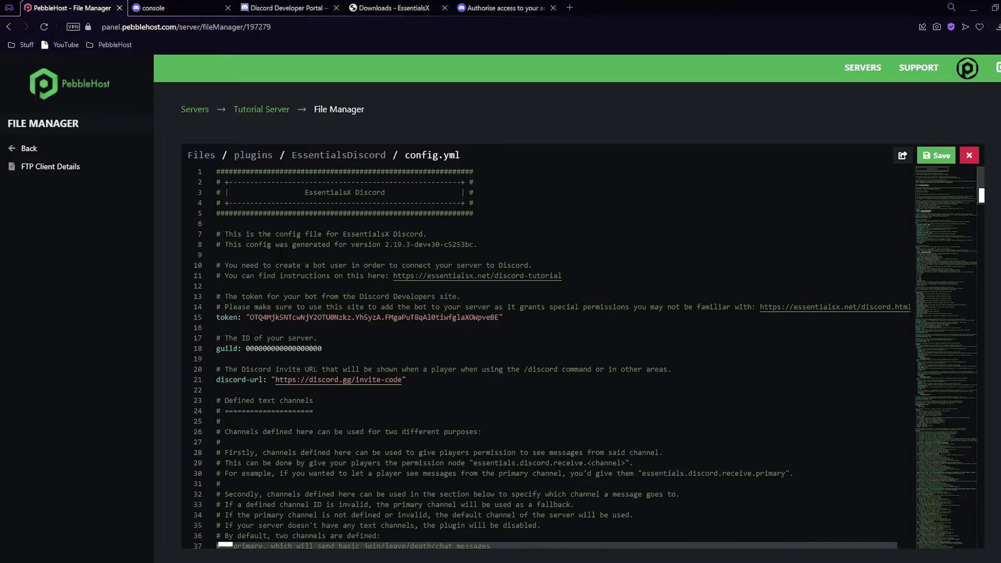
{"action": "scroll", "coordinate": [547, 359], "scroll_direction": "down", "scroll_amount": 1}
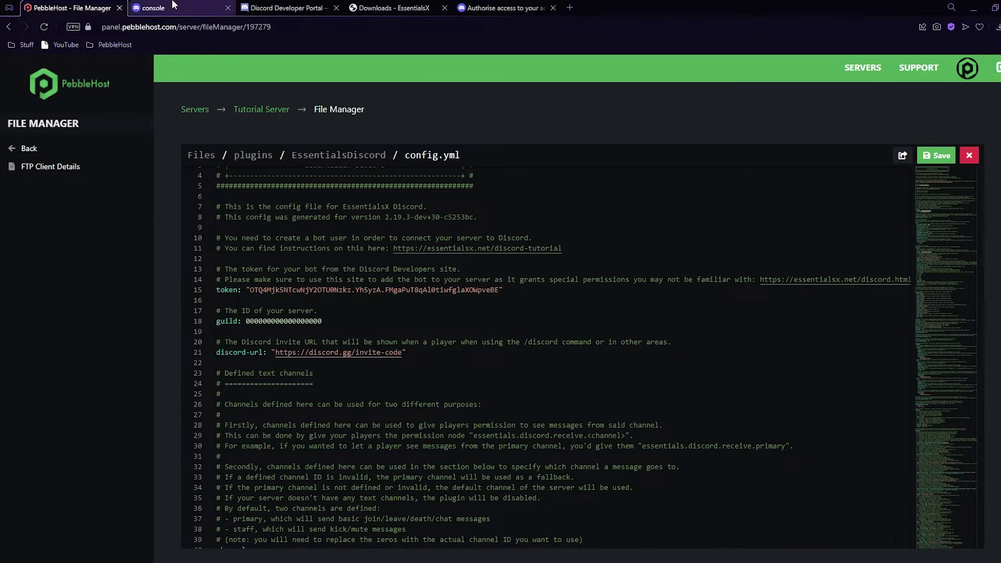
Copy the Discord server's ID from the server icon's context menu
{"action": "left_click", "coordinate": [175, 6]}
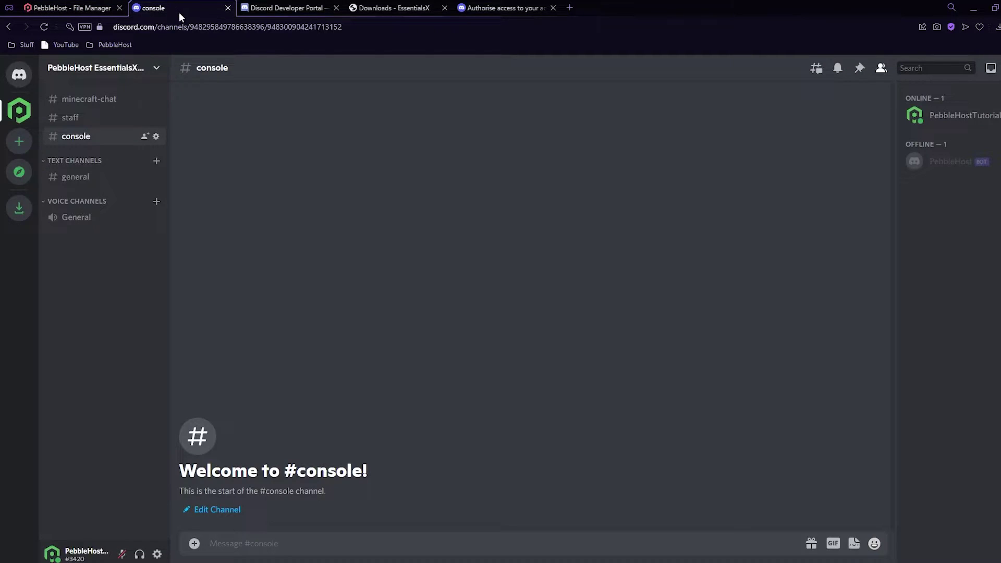
{"action": "right_click", "coordinate": [31, 108]}
{"action": "mouse_move", "coordinate": [35, 168]}
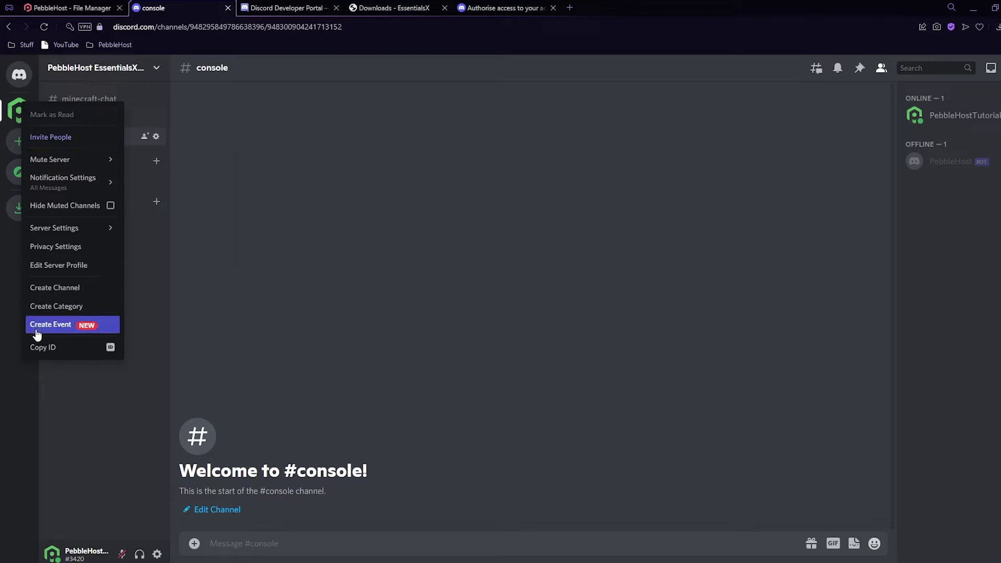
{"action": "left_click", "coordinate": [62, 348]}
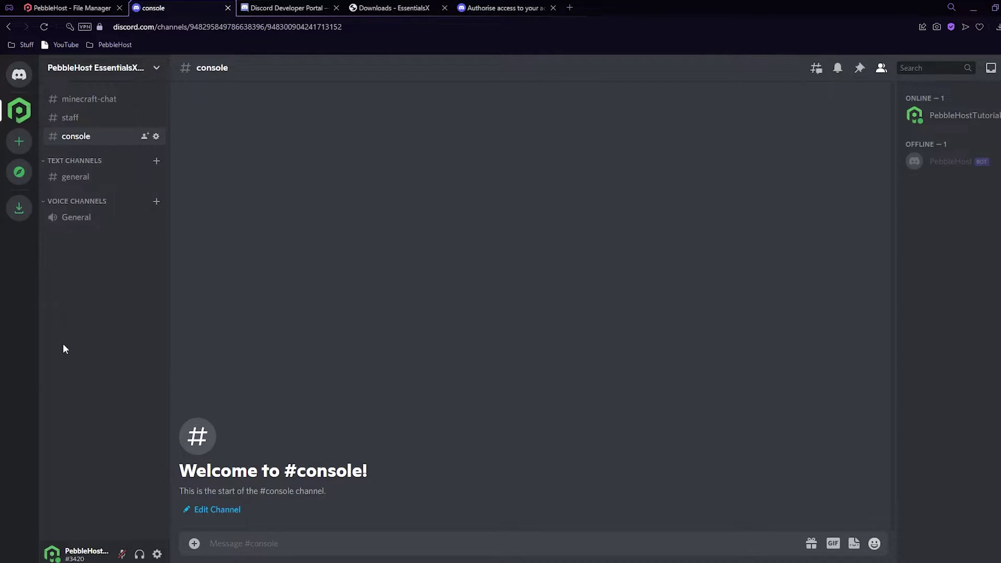
{"action": "key", "text": "ctrl+shift+Tab"}
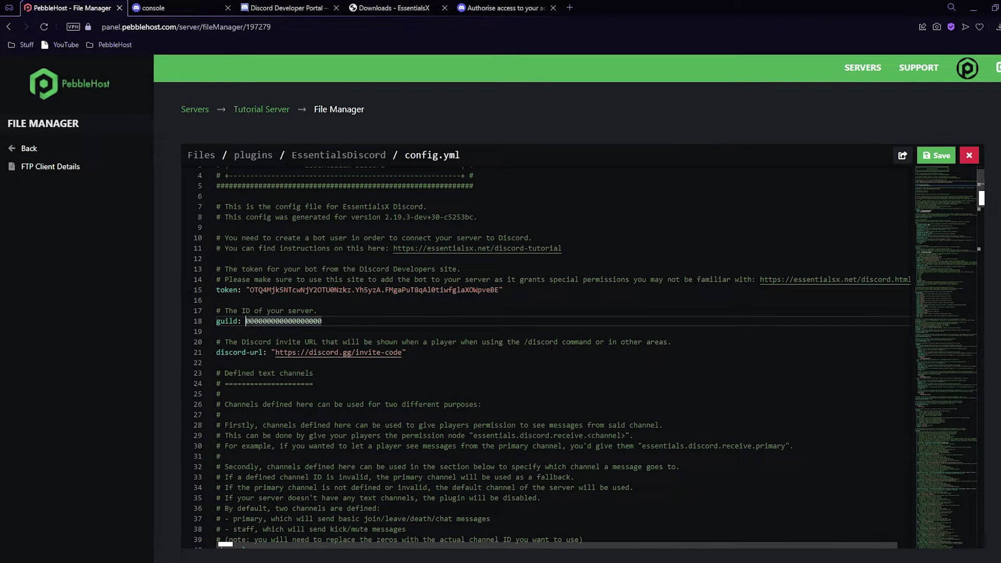
Paste the Discord server ID as the guild value on line 18, replacing the zeros
{"action": "key", "text": "ctrl+v"}
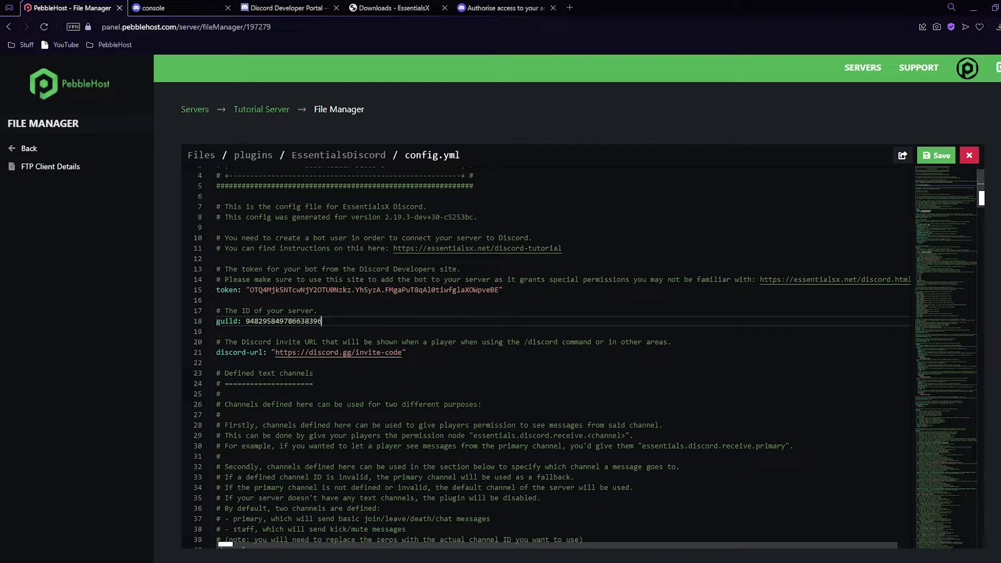
{"action": "scroll", "coordinate": [553, 358], "scroll_direction": "down", "scroll_amount": 5}
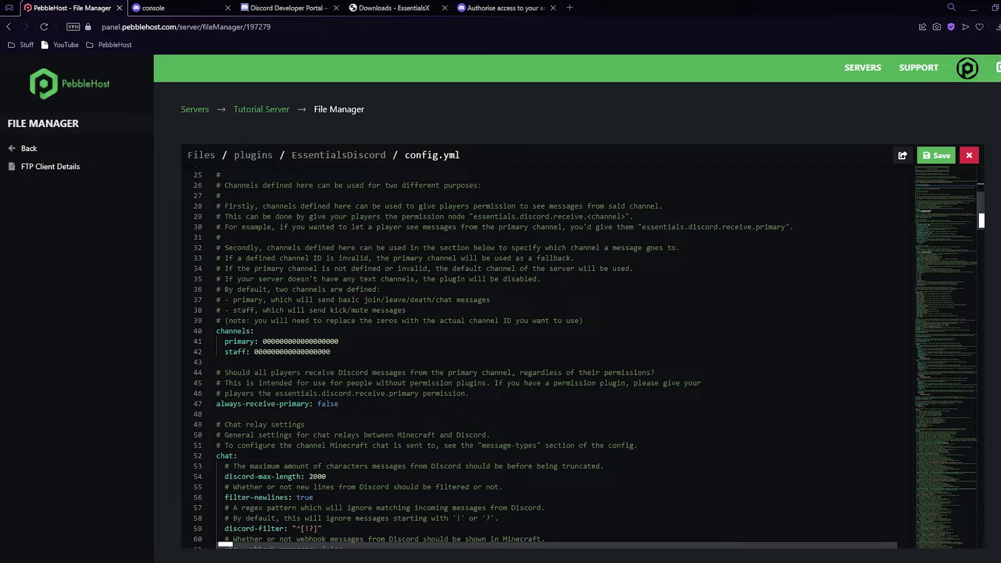
{"action": "scroll", "coordinate": [316, 314], "scroll_direction": "down", "scroll_amount": 1}
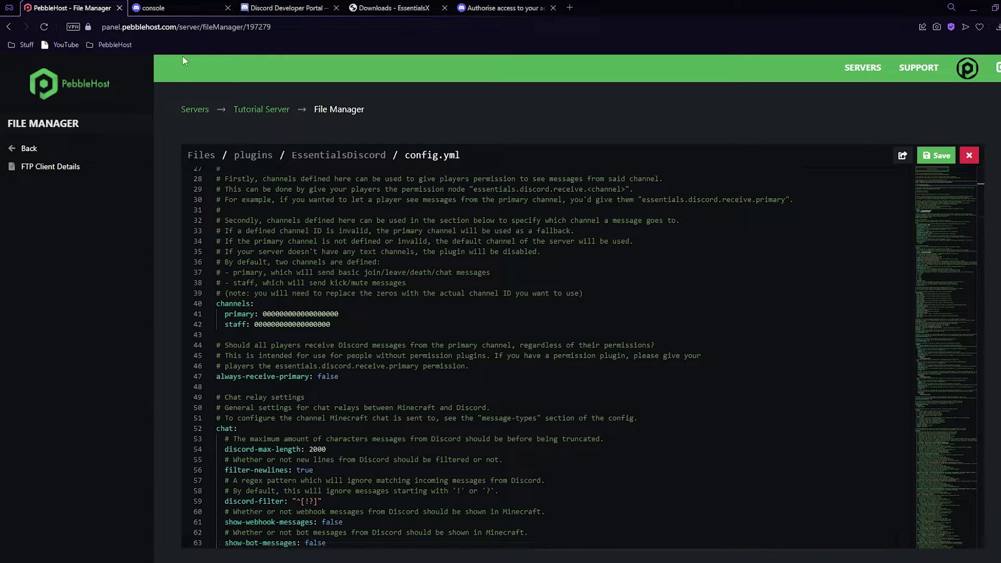
Copy the minecraft-chat channel ID and paste it over the primary channel zeros
{"action": "left_click", "coordinate": [172, 7]}
{"action": "left_click", "coordinate": [96, 105]}
{"action": "right_click", "coordinate": [98, 104]}
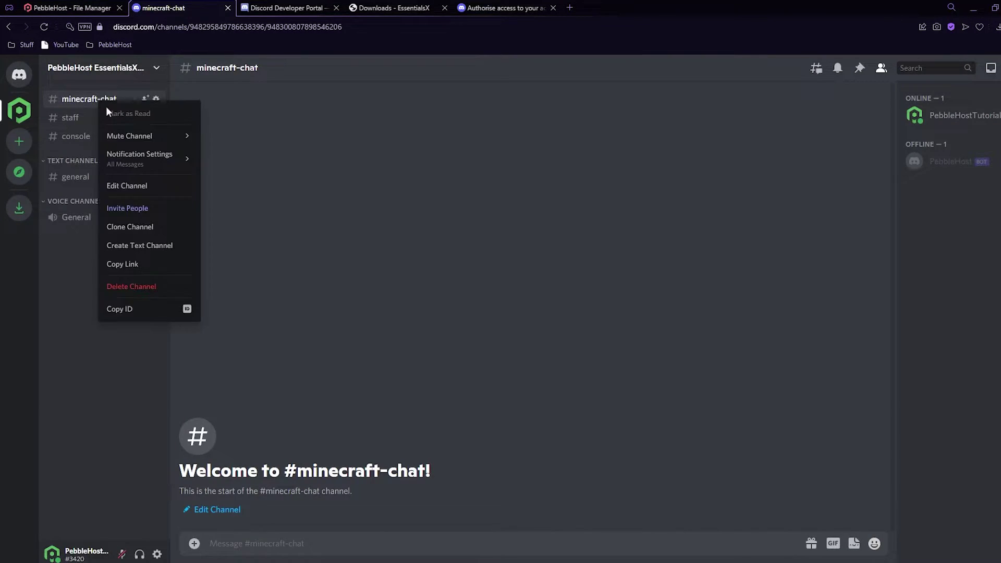
{"action": "left_click", "coordinate": [156, 309]}
{"action": "left_click", "coordinate": [89, 6]}
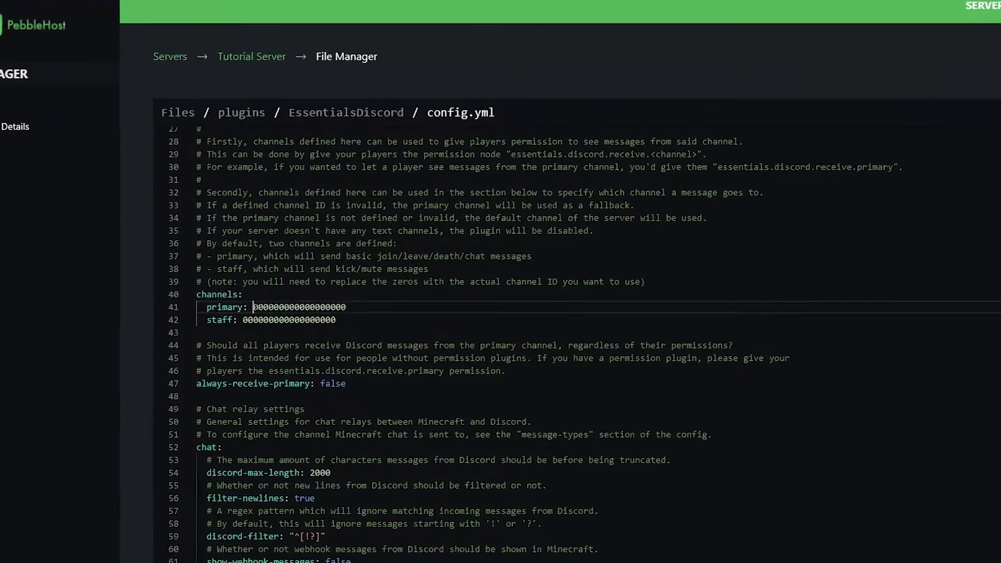
{"action": "left_click_drag", "start_coordinate": [263, 313], "coordinate": [338, 313]}
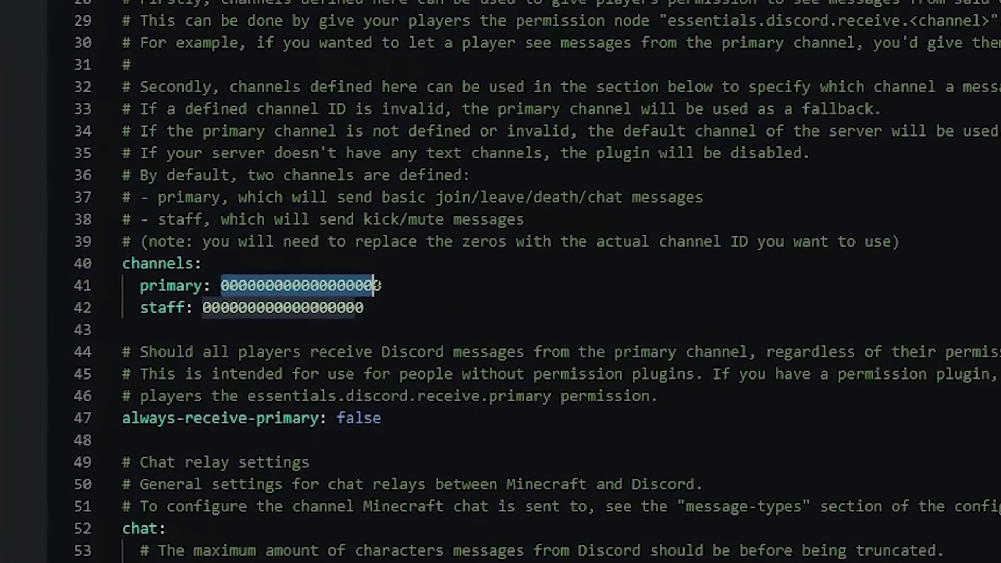
{"action": "key", "text": "ctrl+v"}
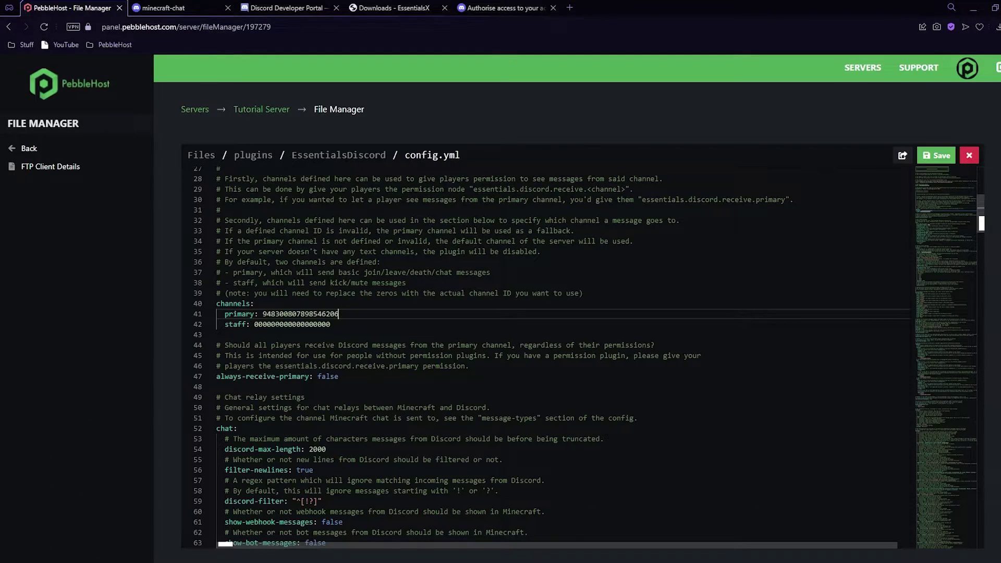
Copy the staff channel ID and paste it over the staff channel zeros
{"action": "left_click", "coordinate": [199, 11]}
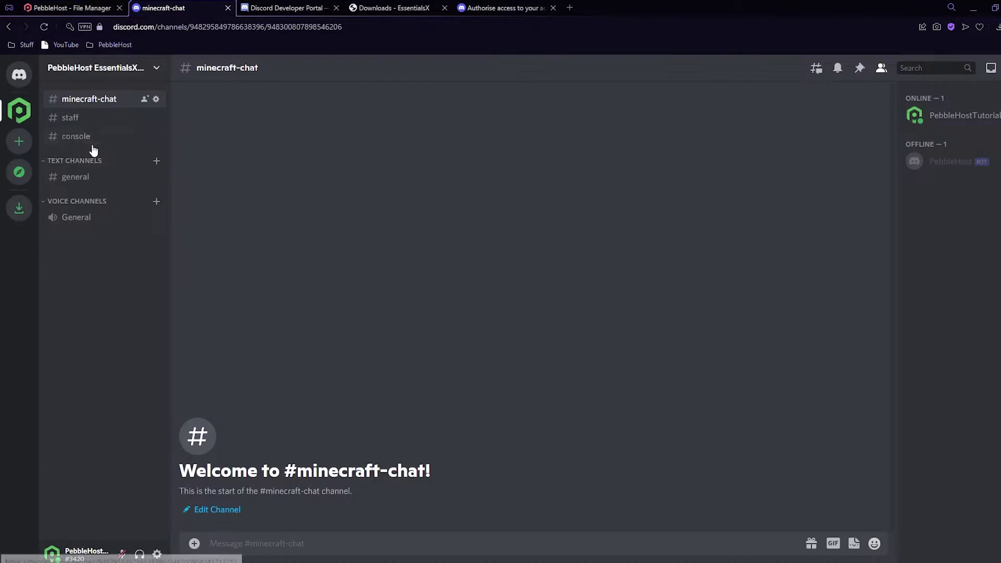
{"action": "left_click", "coordinate": [101, 120]}
{"action": "right_click", "coordinate": [99, 118]}
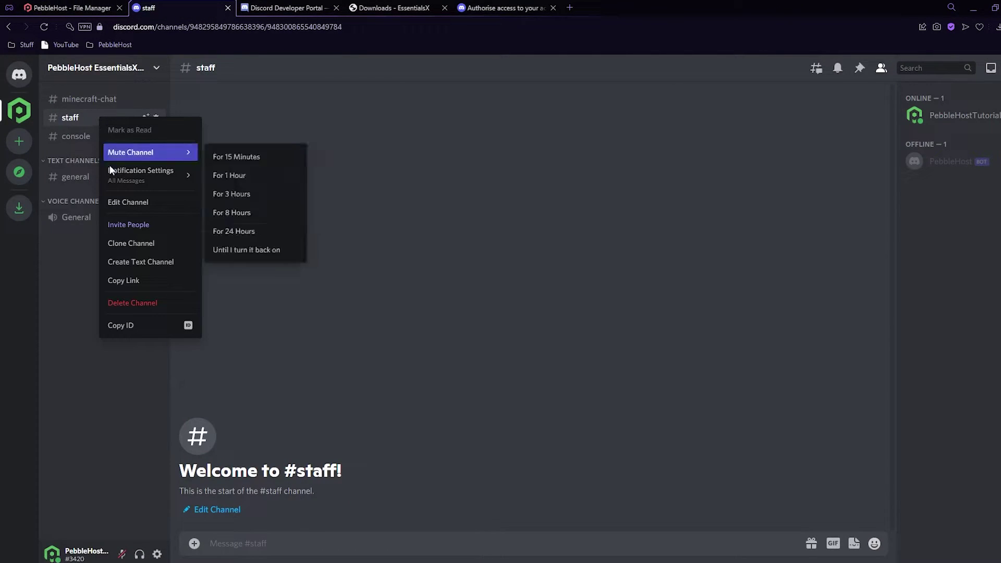
{"action": "left_click", "coordinate": [148, 326]}
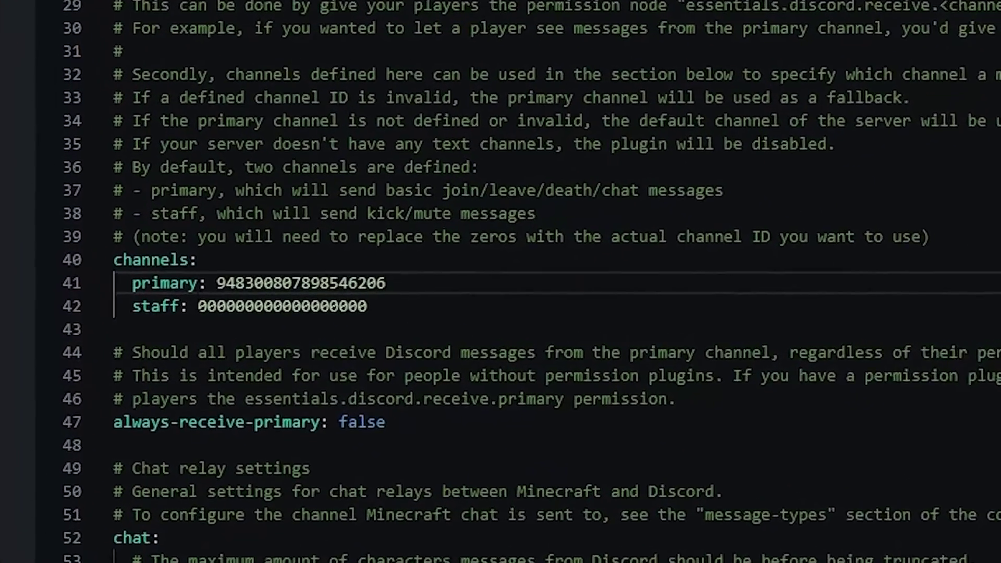
{"action": "double_click", "coordinate": [326, 327]}
{"action": "left_click_drag", "start_coordinate": [370, 315], "coordinate": [377, 303]}
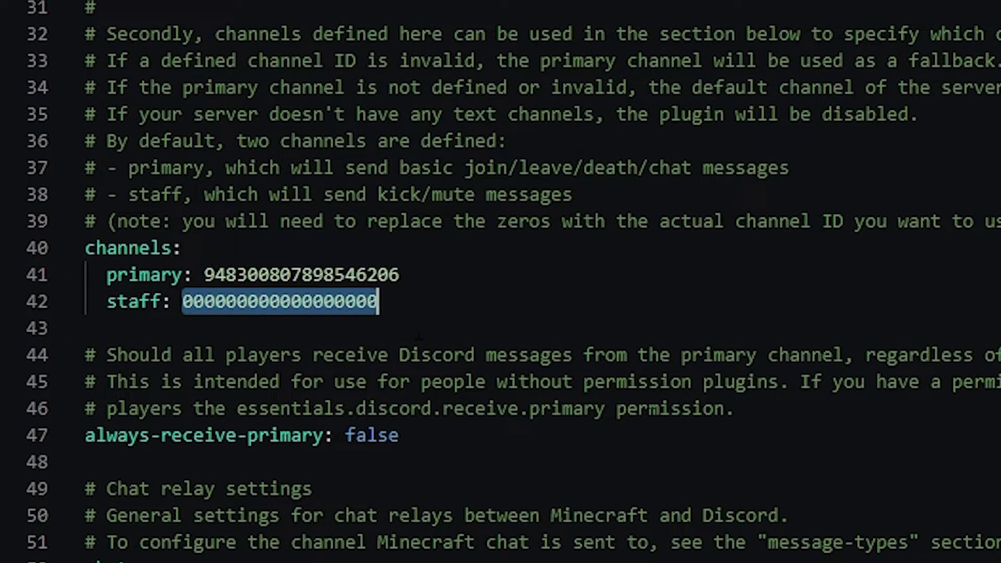
{"action": "key", "text": "ctrl+v"}
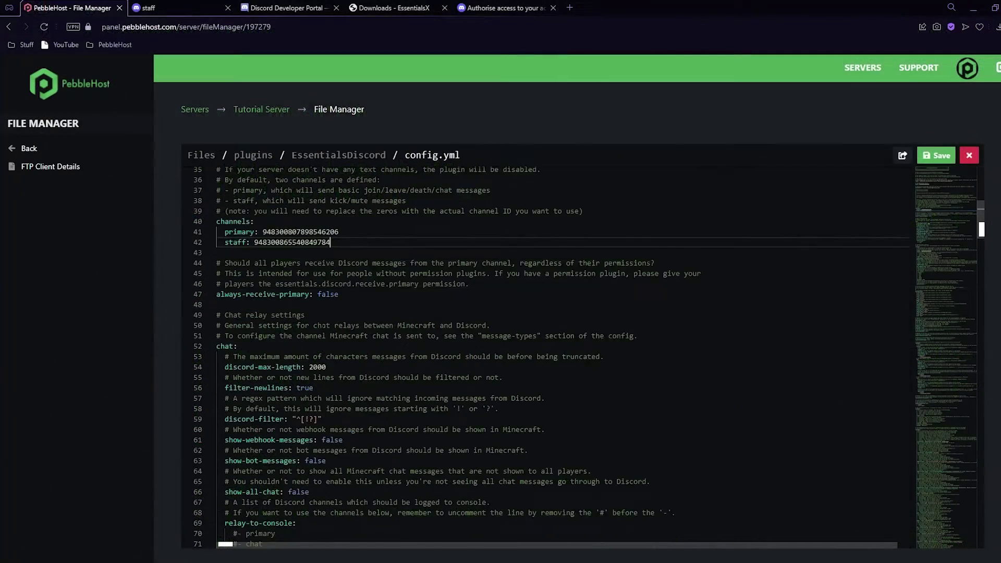
Copy the #console channel ID and paste it over the console relay channel's placeholder zeros
{"action": "scroll", "coordinate": [589, 356], "scroll_direction": "down", "scroll_amount": 5}
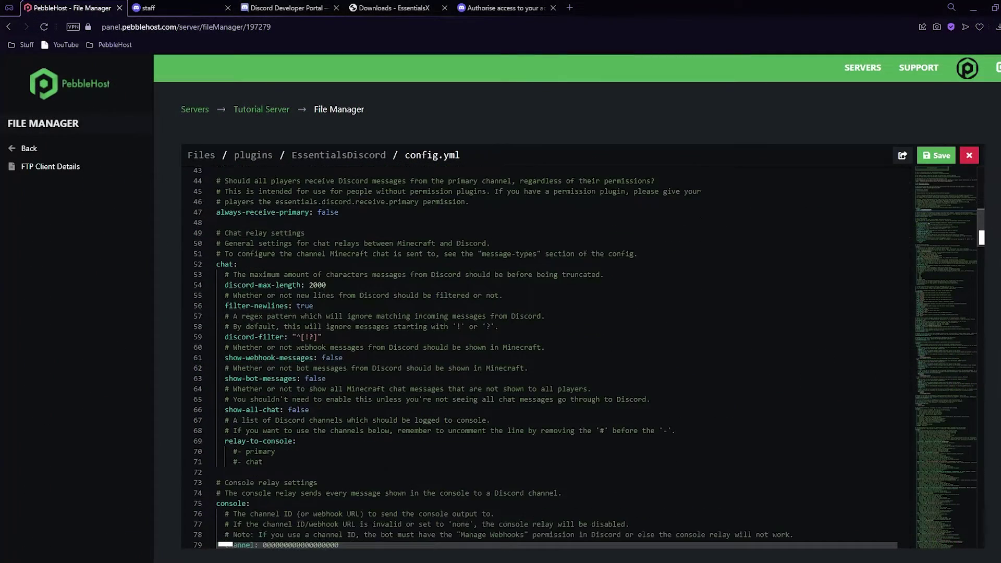
{"action": "scroll", "coordinate": [547, 357], "scroll_direction": "down", "scroll_amount": 6}
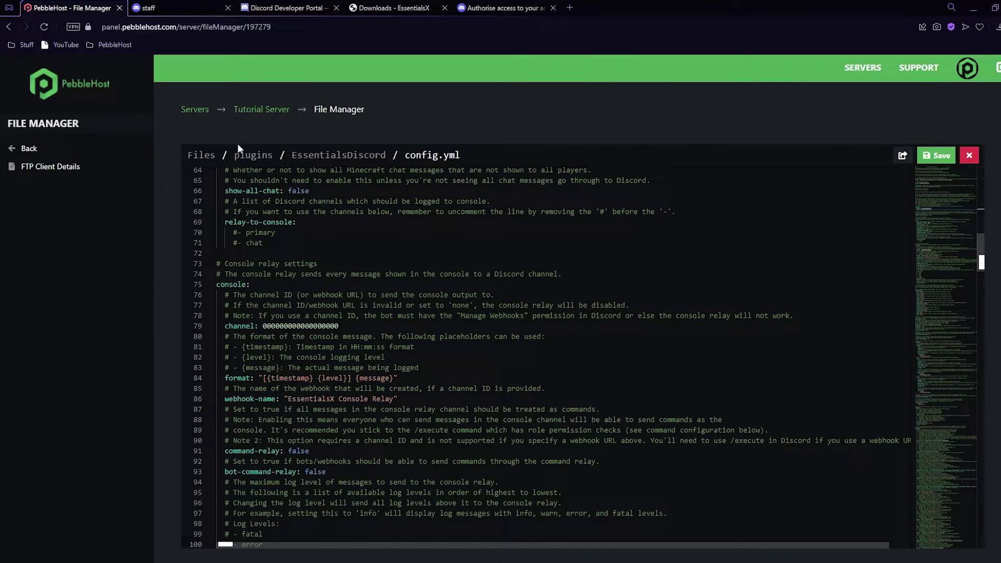
{"action": "left_click", "coordinate": [180, 8]}
{"action": "left_click", "coordinate": [88, 137]}
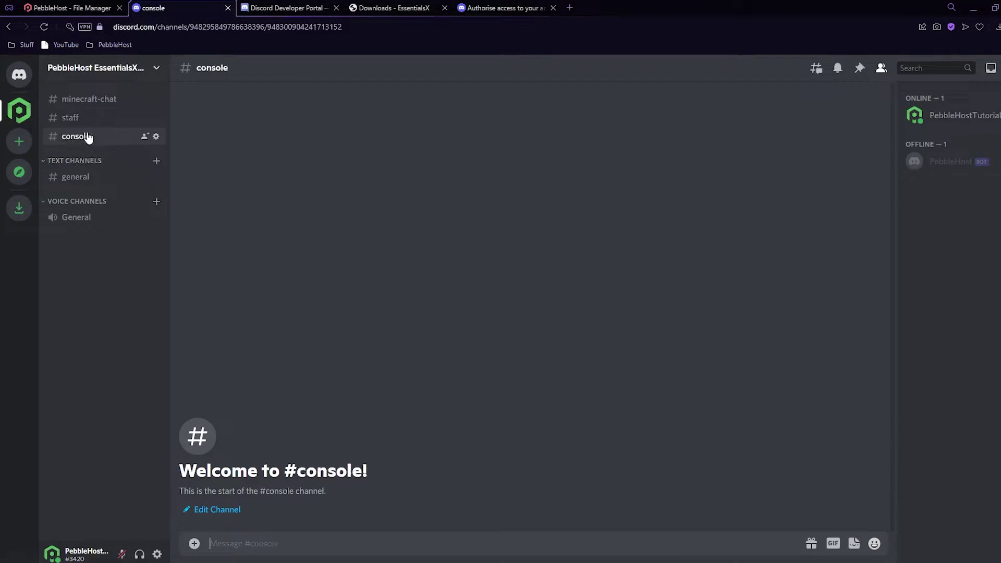
{"action": "right_click", "coordinate": [101, 138]}
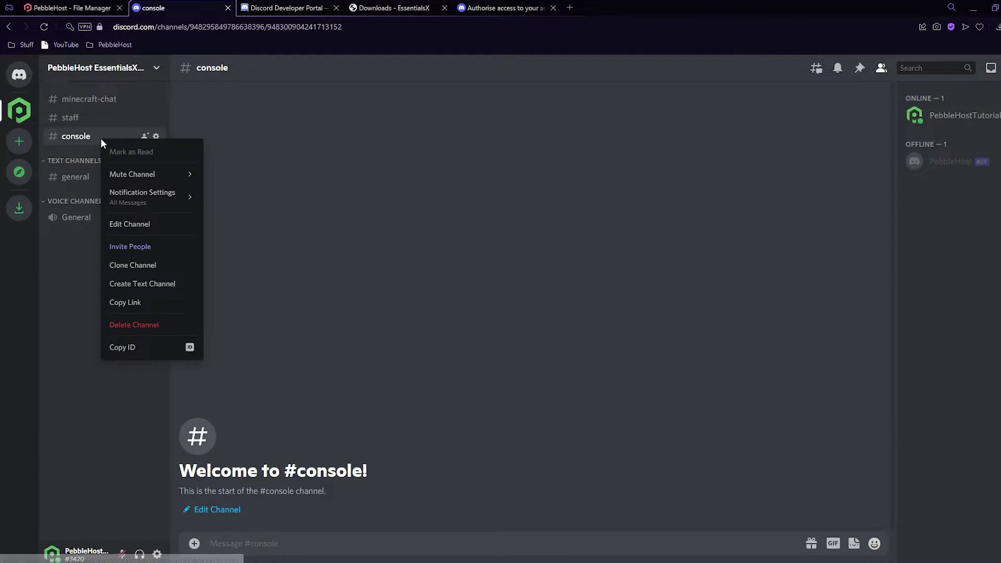
{"action": "left_click", "coordinate": [145, 348]}
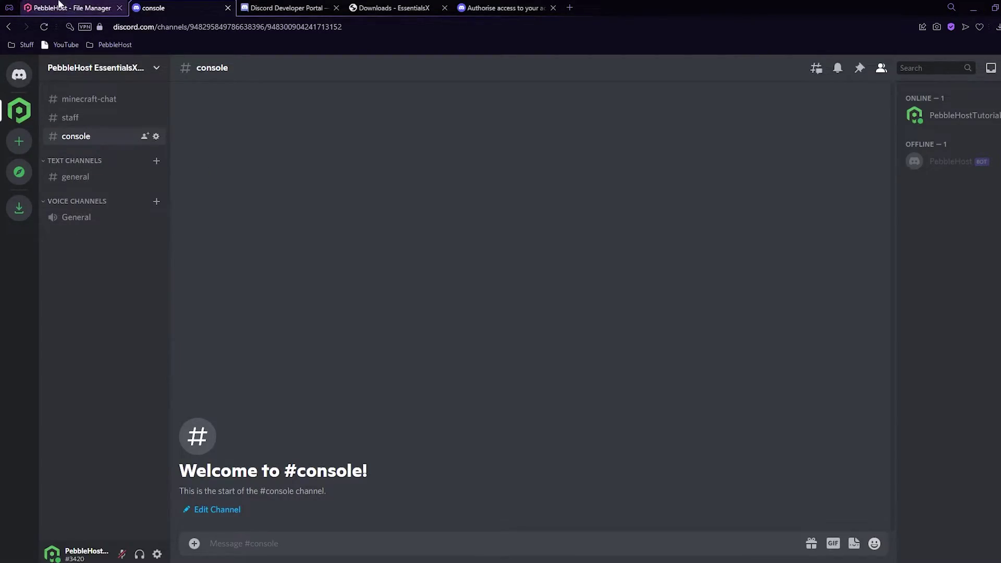
{"action": "left_click", "coordinate": [58, 7]}
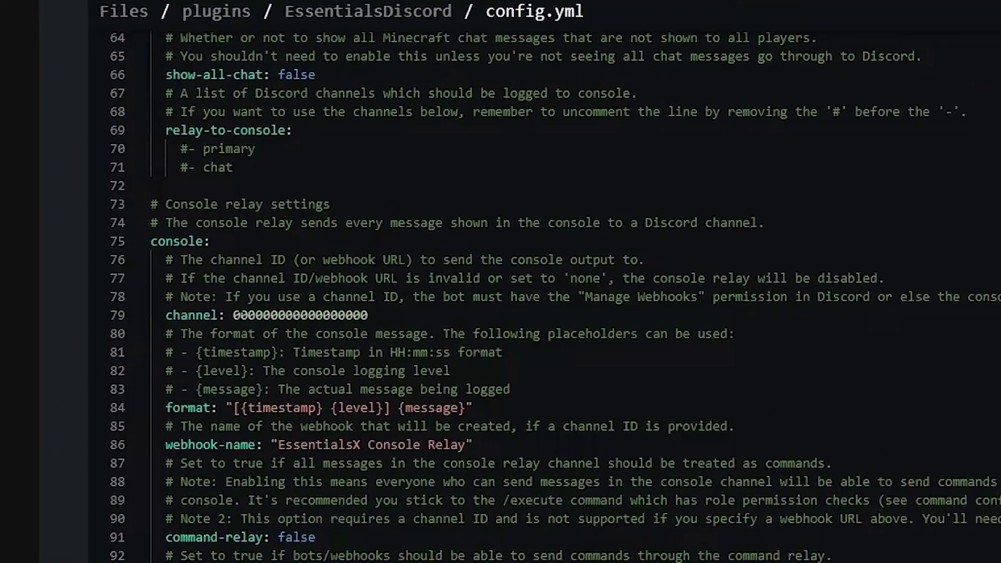
{"action": "left_click_drag", "start_coordinate": [263, 391], "coordinate": [290, 392]}
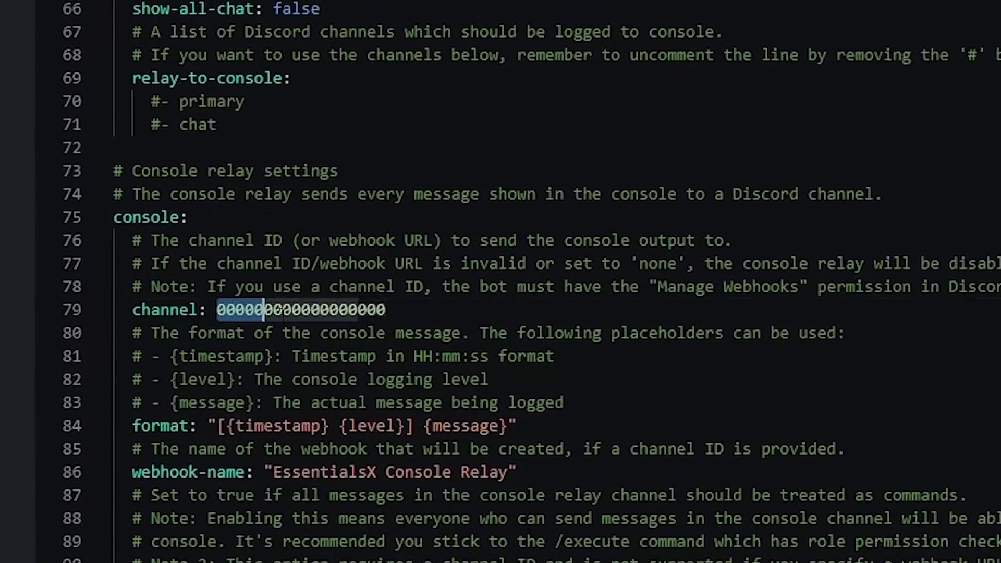
{"action": "left_click_drag", "start_coordinate": [264, 309], "coordinate": [386, 310]}
{"action": "key", "text": "ctrl+v"}
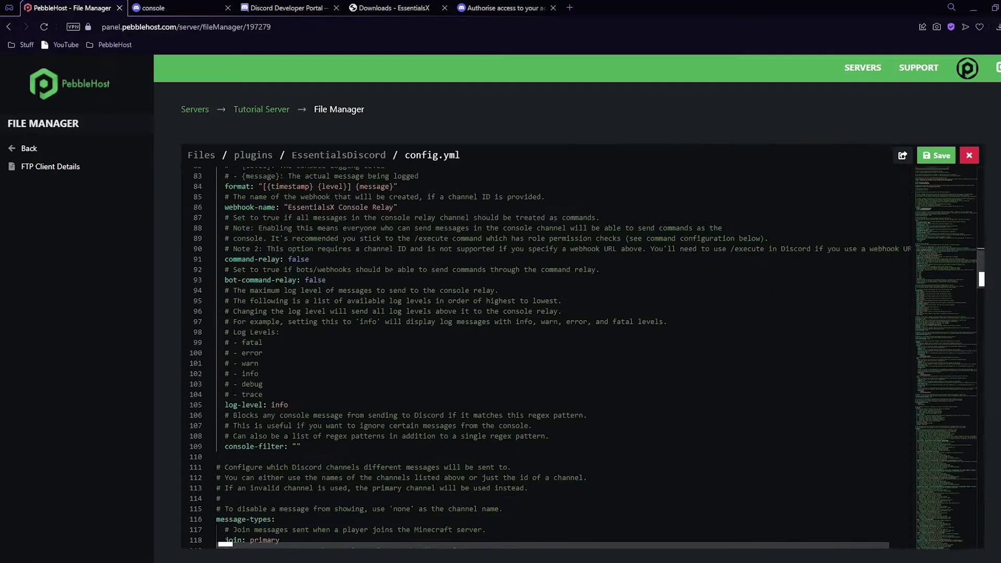
{"action": "scroll", "coordinate": [606, 279], "scroll_direction": "down", "scroll_amount": 10}
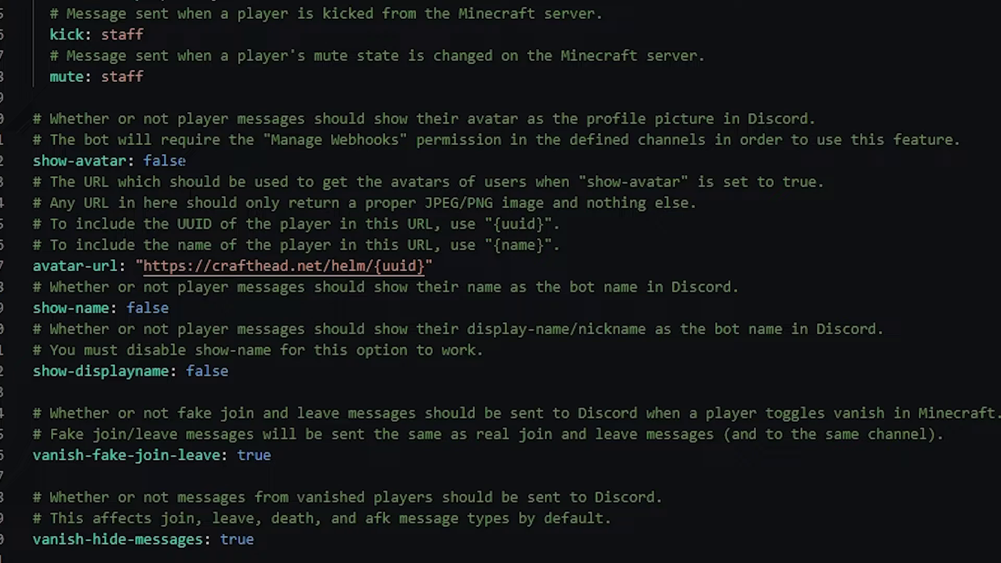
Change show-avatar, show-name and show-displayname from false to true in config.yml
{"action": "left_click", "coordinate": [292, 162]}
{"action": "key", "text": "BackSpace"}
{"action": "key", "text": "BackSpace"}
{"action": "key", "text": "BackSpace"}
{"action": "key", "text": "BackSpace"}
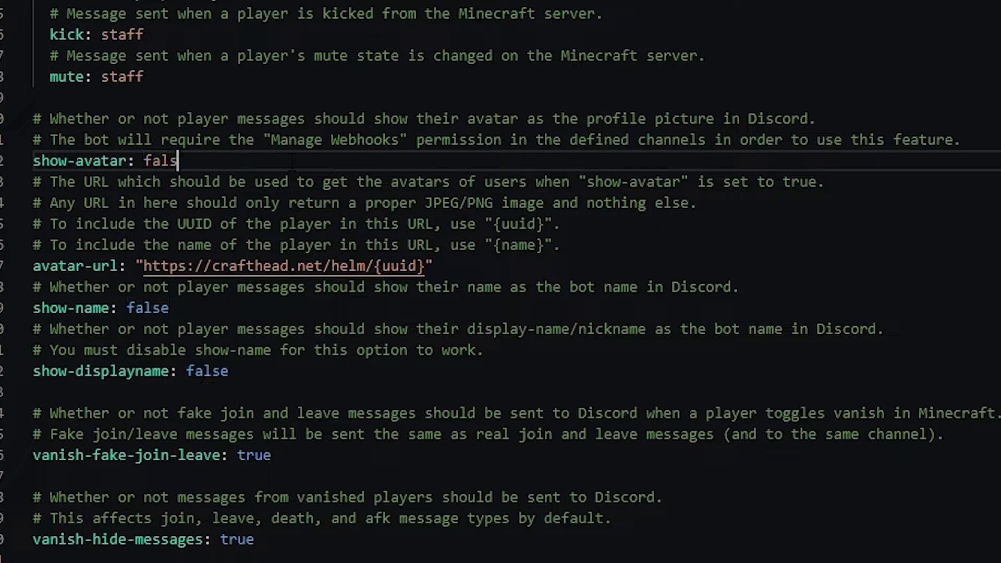
{"action": "key", "text": "BackSpace"}
{"action": "type", "text": "true"}
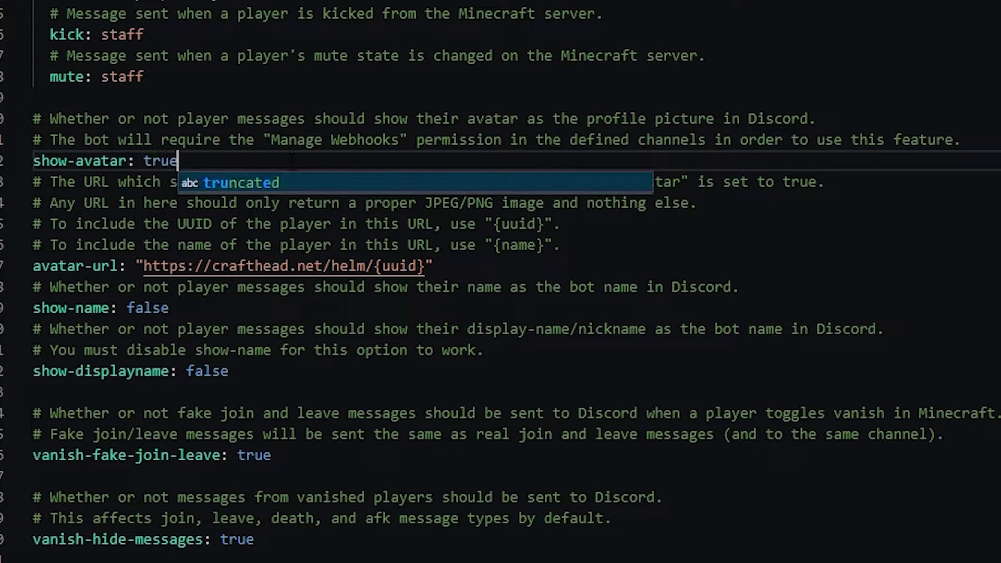
{"action": "left_click", "coordinate": [172, 308]}
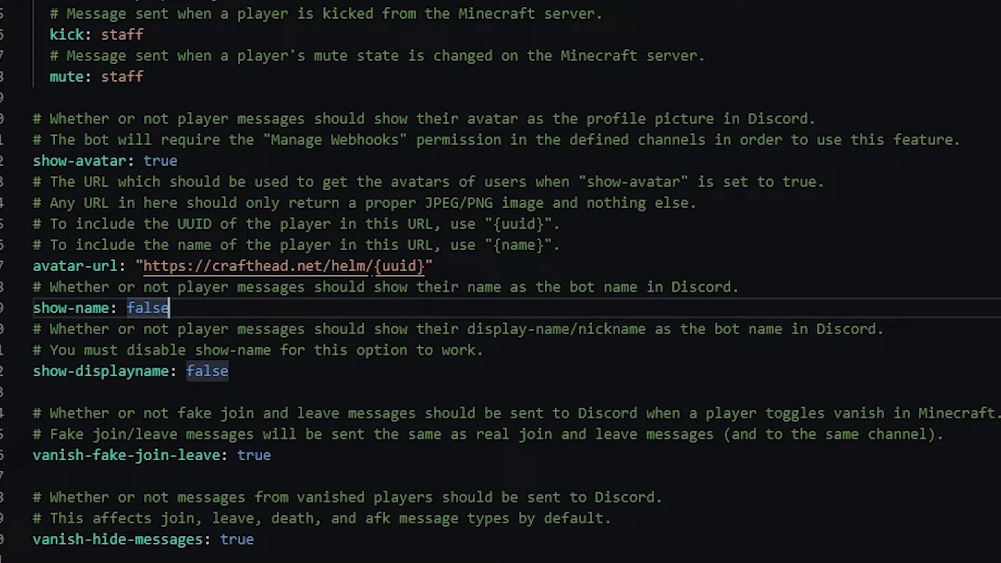
{"action": "key", "text": "BackSpace"}
{"action": "key", "text": "BackSpace"}
{"action": "key", "text": "BackSpace"}
{"action": "key", "text": "BackSpace"}
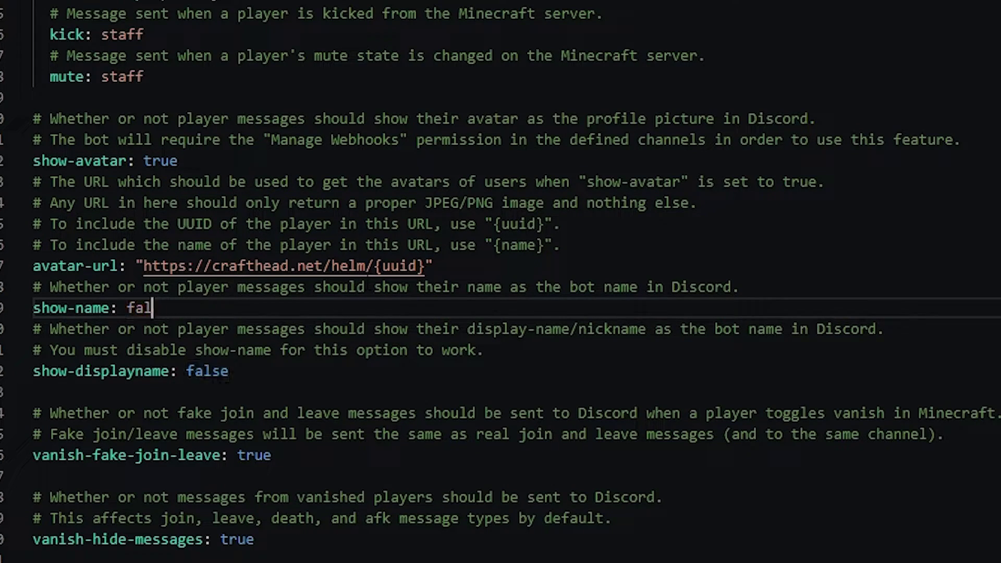
{"action": "key", "text": "BackSpace"}
{"action": "type", "text": "true"}
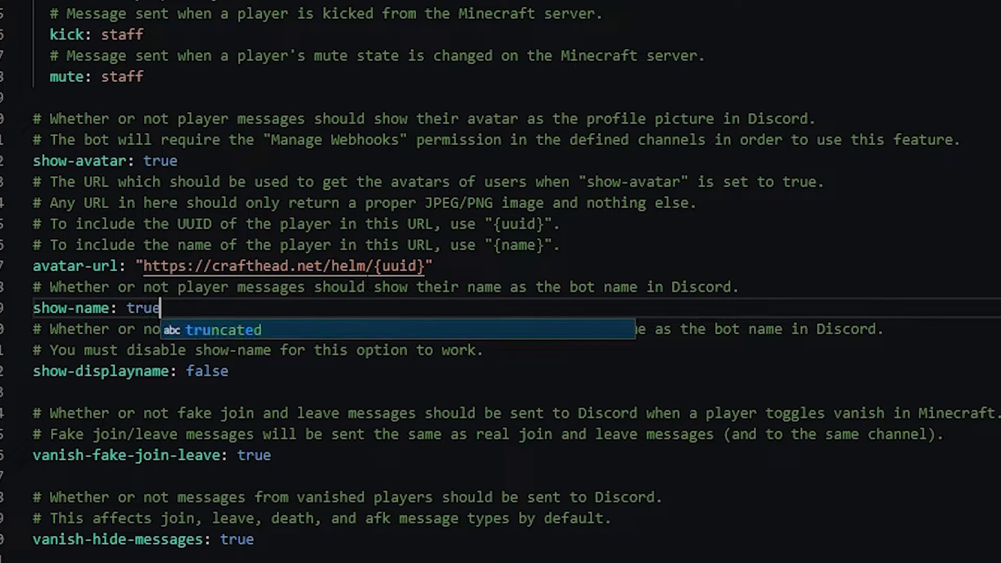
{"action": "left_click", "coordinate": [212, 371]}
{"action": "double_click", "coordinate": [212, 371]}
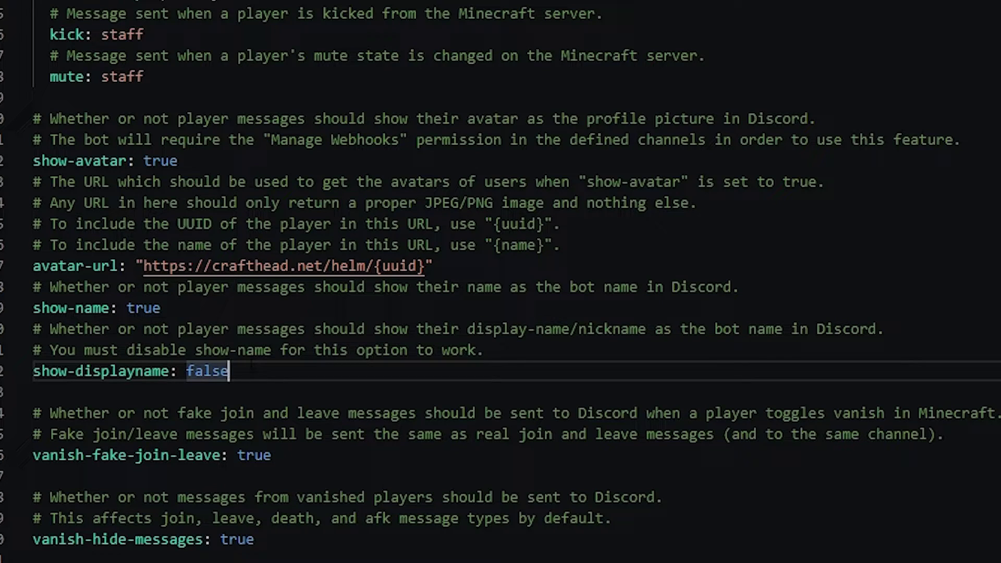
{"action": "type", "text": "true"}
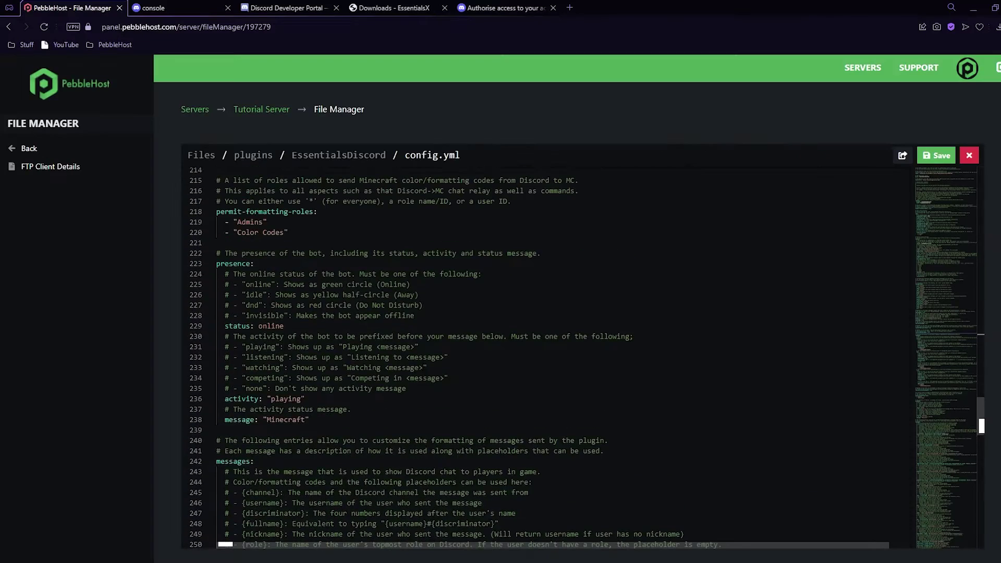
Scroll back through config.yml, save the edits, and return to the Tutorial Server page
{"action": "scroll", "coordinate": [547, 359], "scroll_direction": "down", "scroll_amount": 10}
{"action": "scroll", "coordinate": [547, 360], "scroll_direction": "down", "scroll_amount": 1}
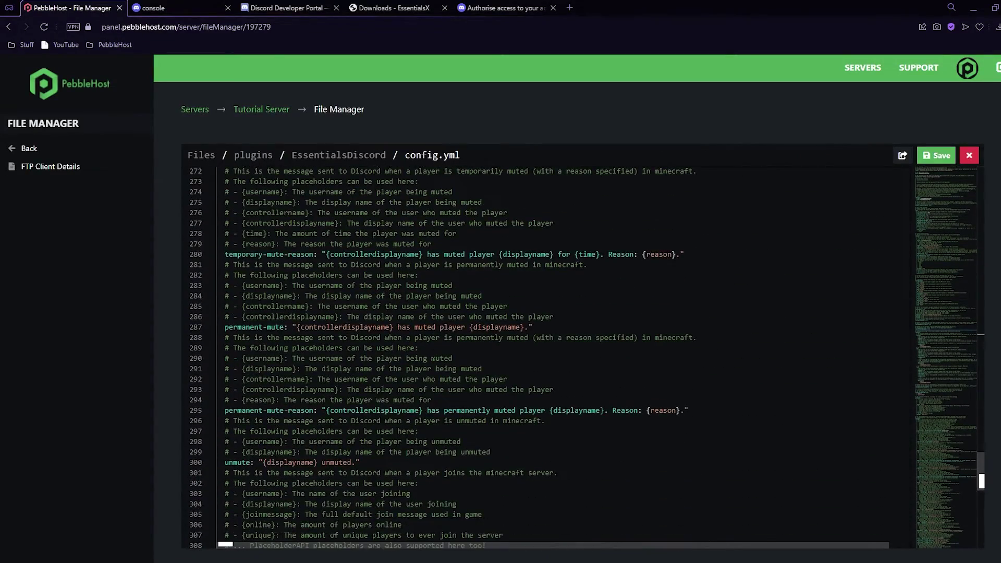
{"action": "scroll", "coordinate": [547, 360], "scroll_direction": "up", "scroll_amount": 6}
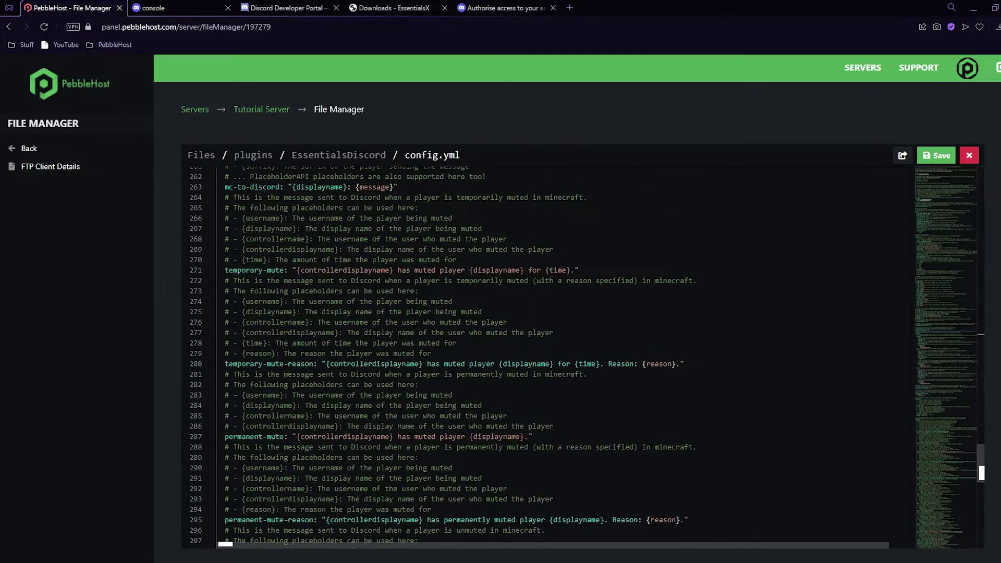
{"action": "scroll", "coordinate": [547, 360], "scroll_direction": "up", "scroll_amount": 8}
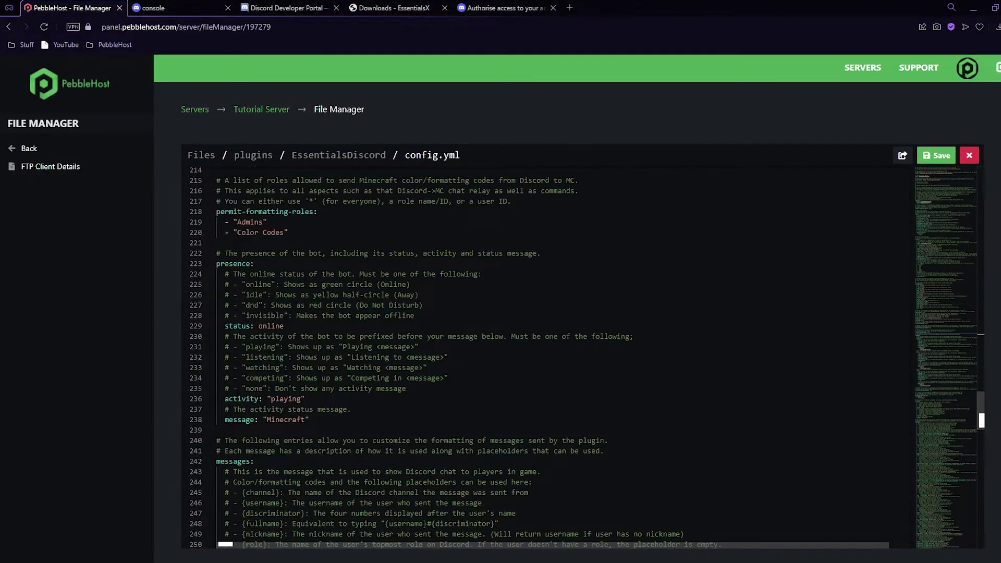
{"action": "scroll", "coordinate": [548, 360], "scroll_direction": "up", "scroll_amount": 4}
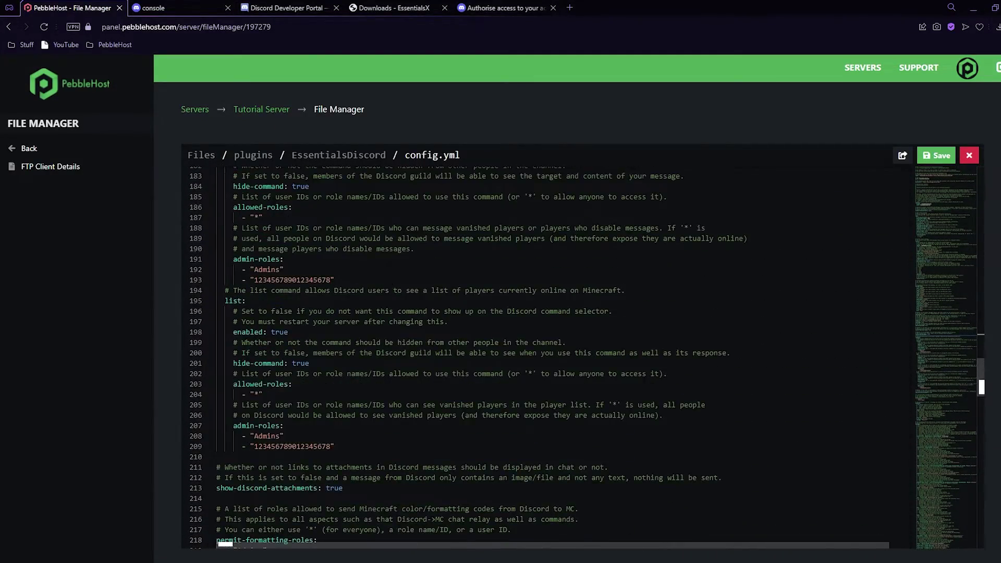
{"action": "left_click", "coordinate": [938, 156]}
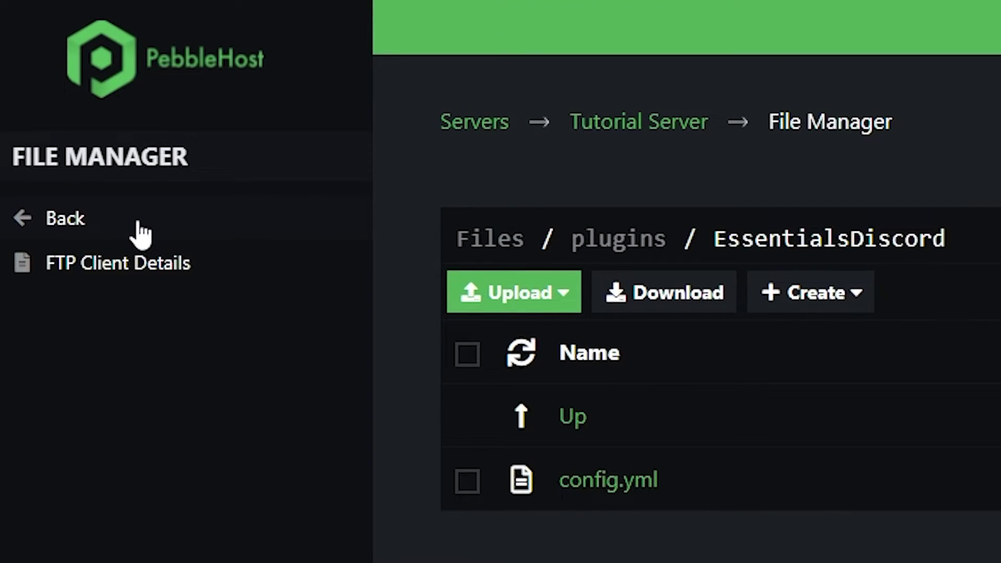
{"action": "left_click", "coordinate": [138, 223]}
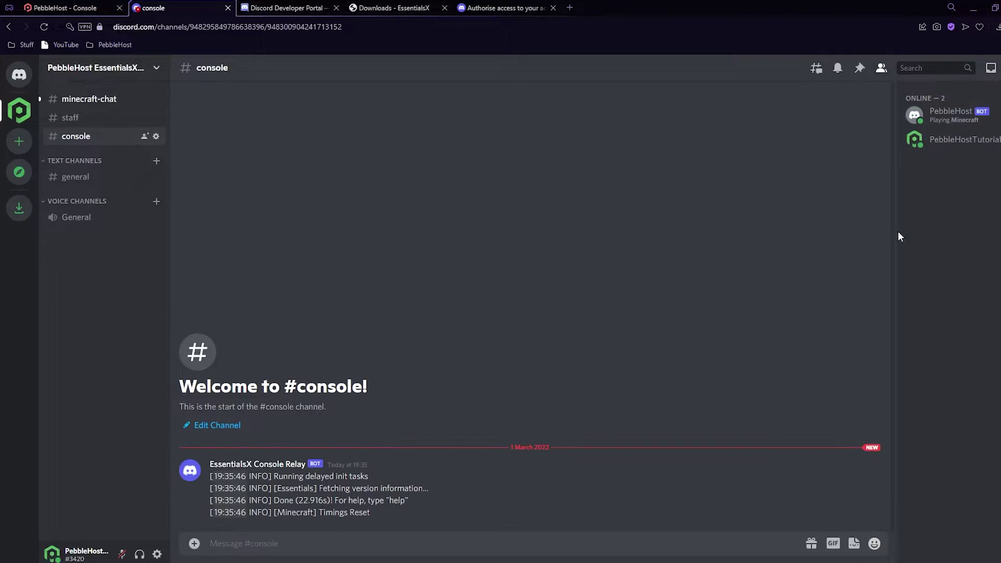
Check the bot's online status, then view the slash commands available in #minecraft-chat
{"action": "left_click", "coordinate": [960, 124]}
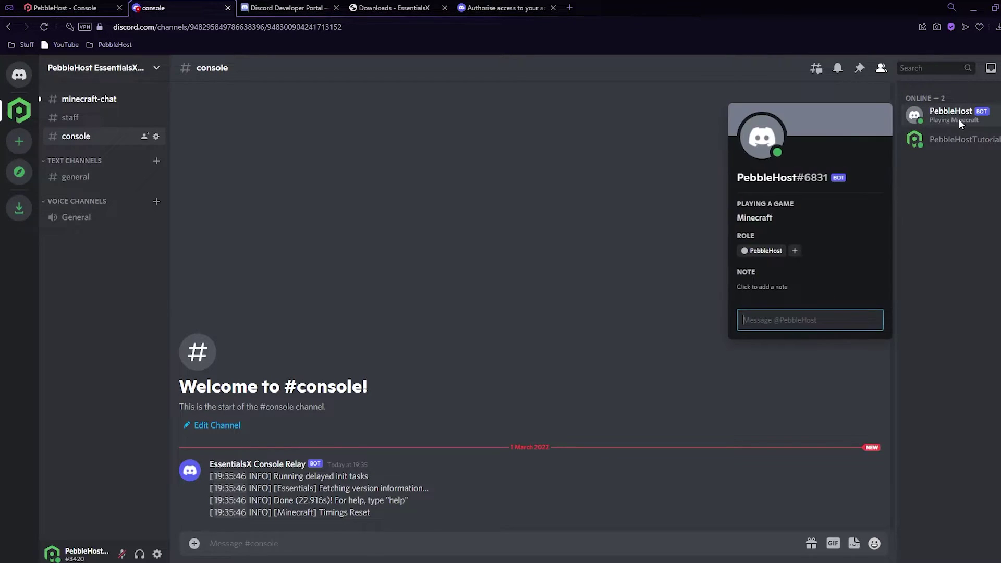
{"action": "left_click", "coordinate": [554, 245]}
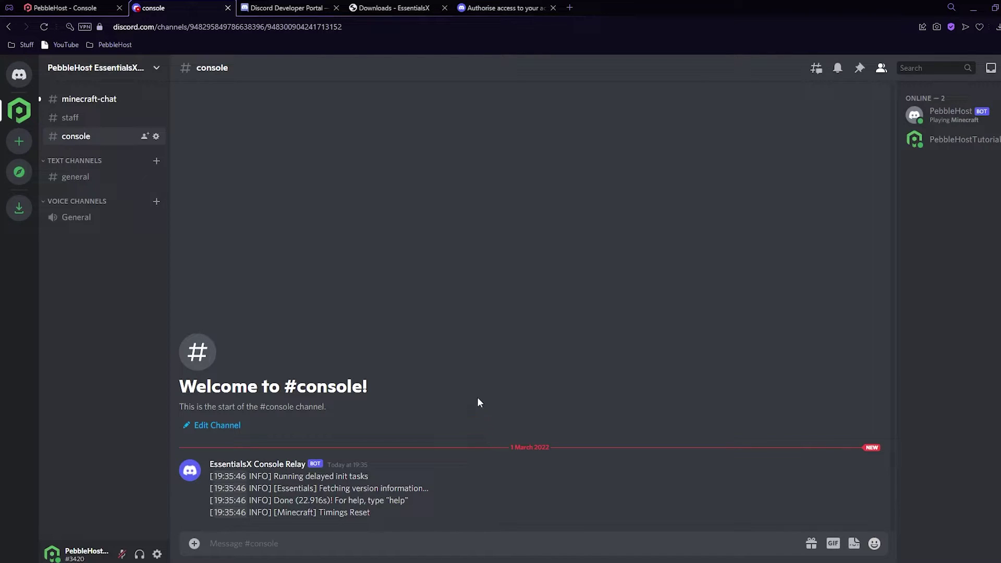
{"action": "left_click", "coordinate": [99, 100]}
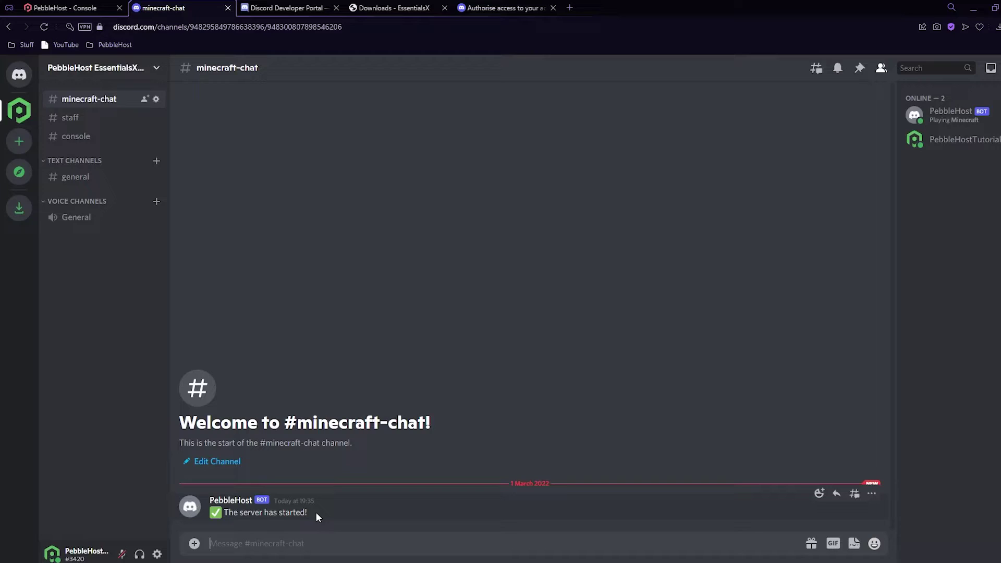
{"action": "type", "text": "/"}
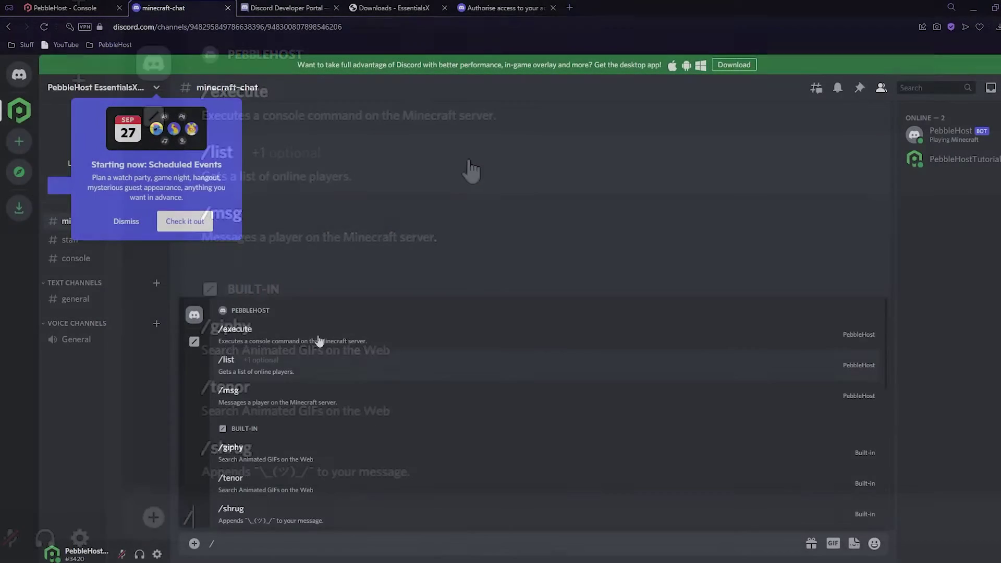
{"action": "left_click", "coordinate": [426, 267]}
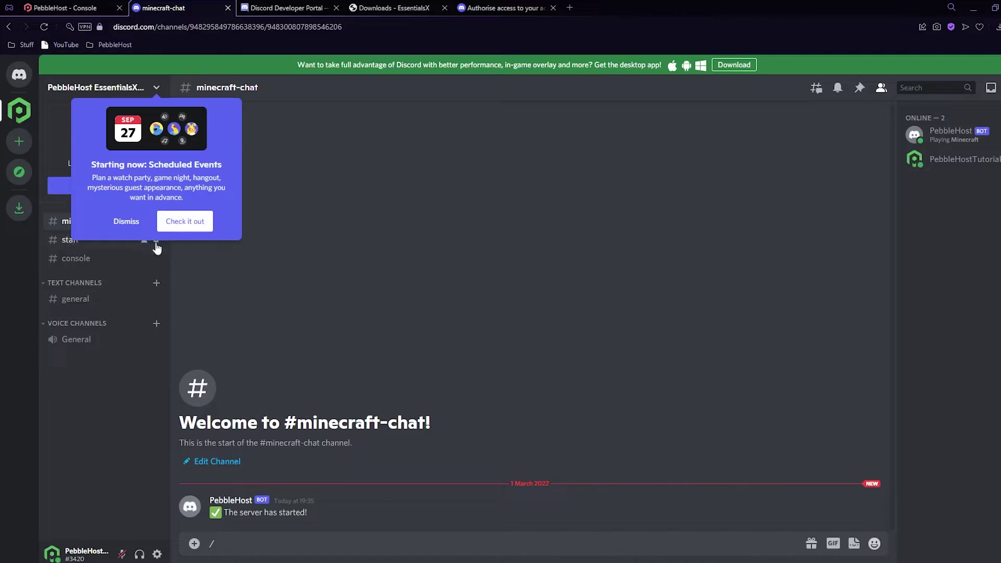
{"action": "left_click", "coordinate": [125, 224]}
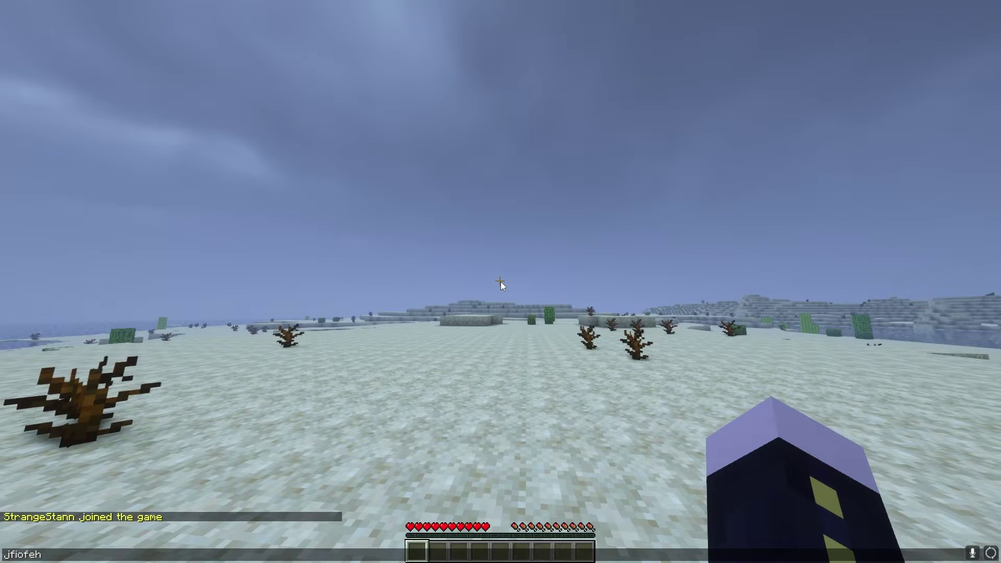
Send a chat message in game, then try /gamemode creative and get denied
{"action": "key", "text": "Return"}
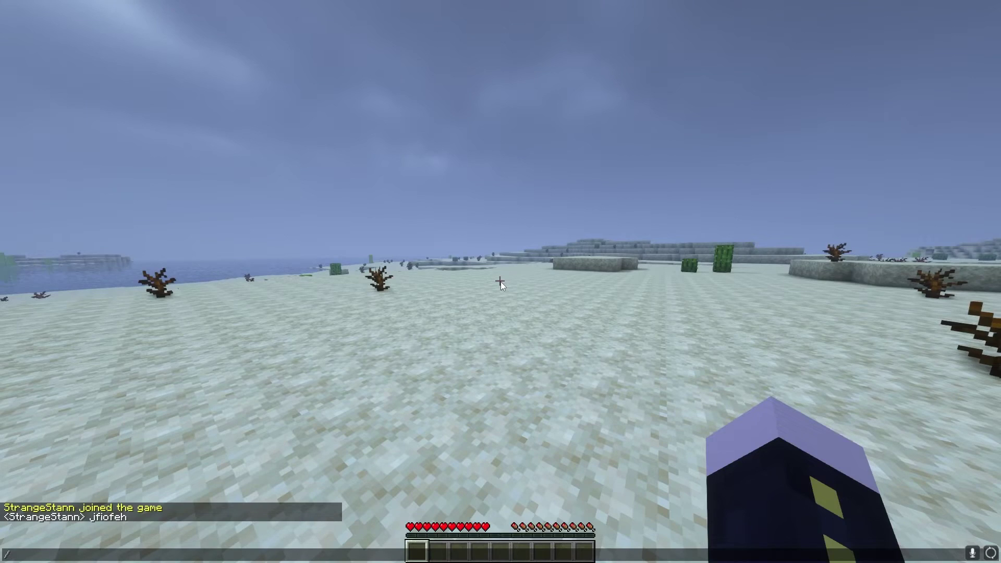
{"action": "type", "text": "/g"}
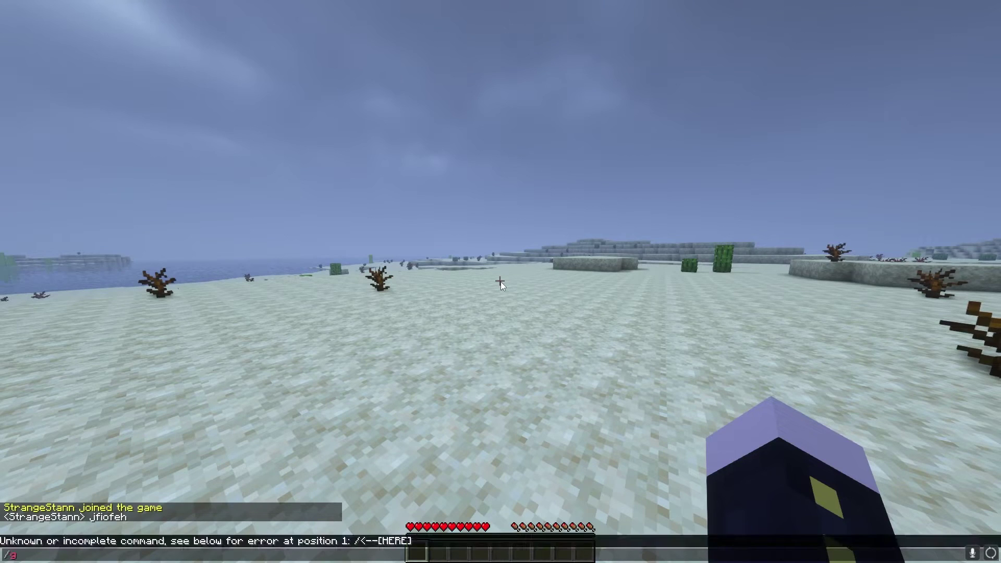
{"action": "type", "text": "amemode creative"}
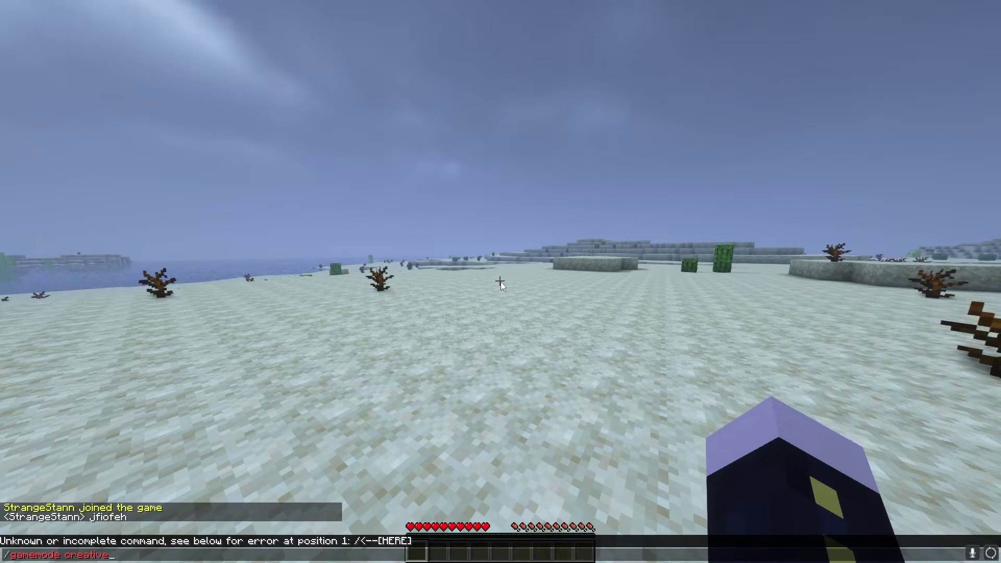
{"action": "key", "text": "Return"}
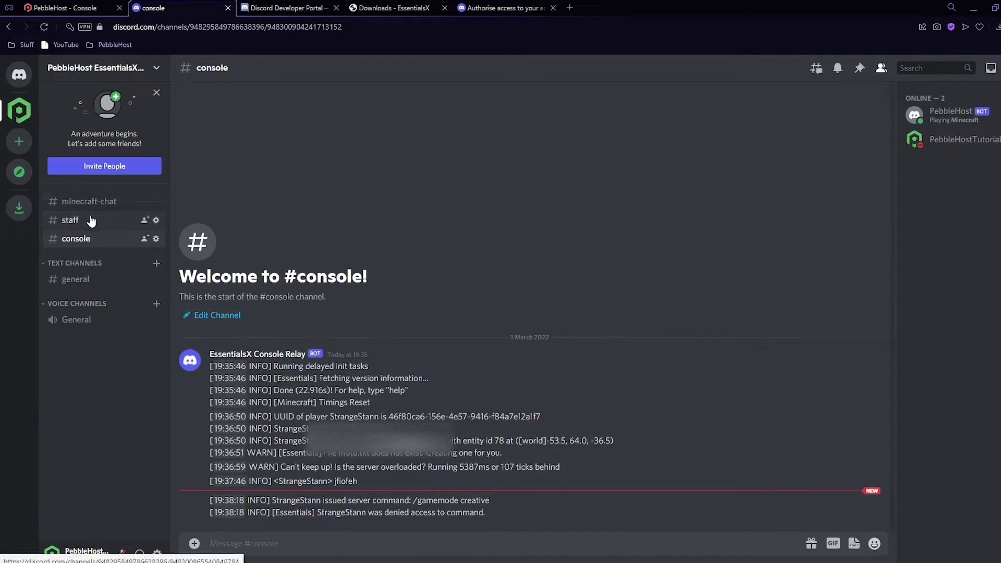
Op the Minecraft player with /execute op from #minecraft-chat
{"action": "left_click", "coordinate": [97, 201]}
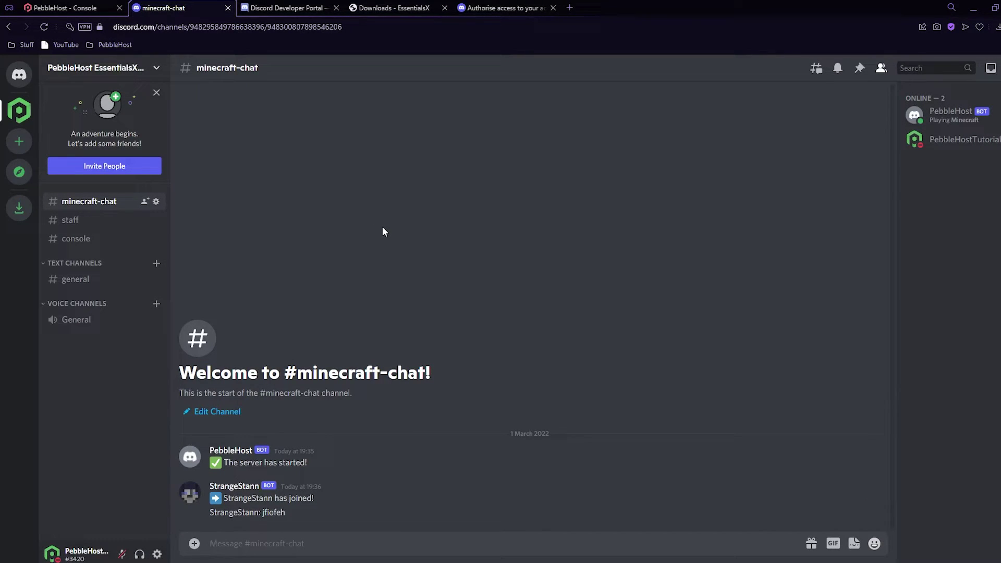
{"action": "type", "text": "/execute"}
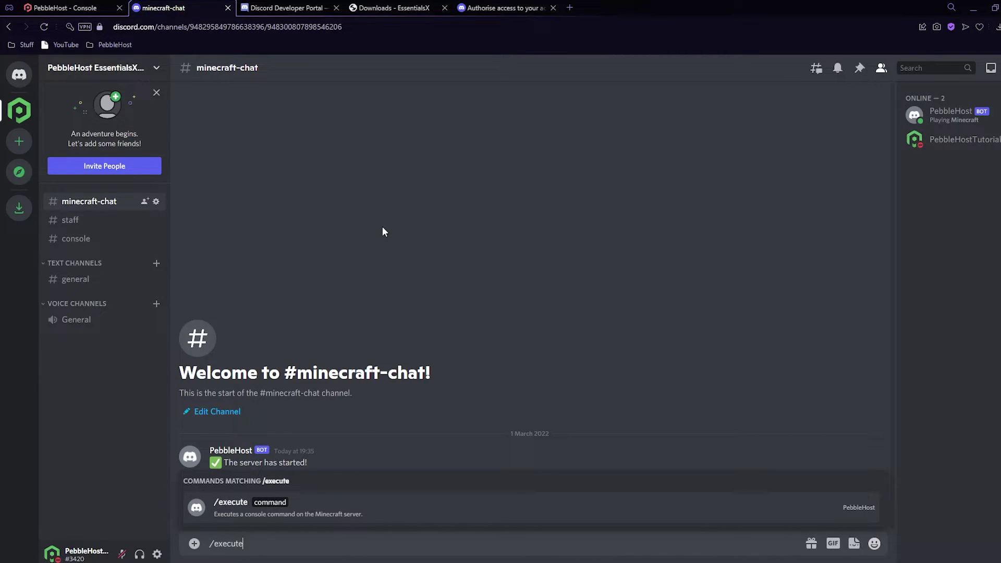
{"action": "key", "text": "Tab"}
{"action": "type", "text": "op Str"}
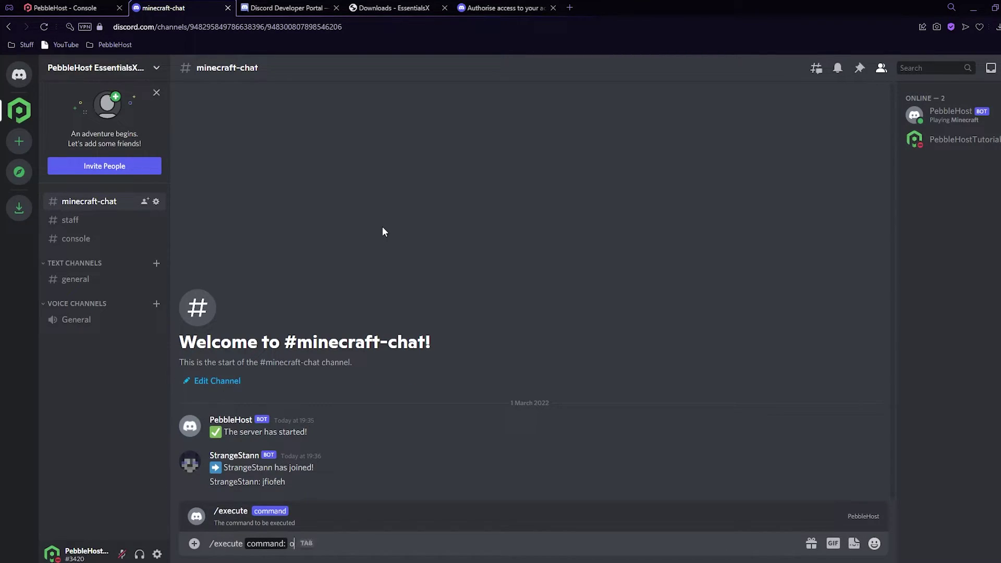
{"action": "type", "text": "angeStann"}
{"action": "key", "text": "Return"}
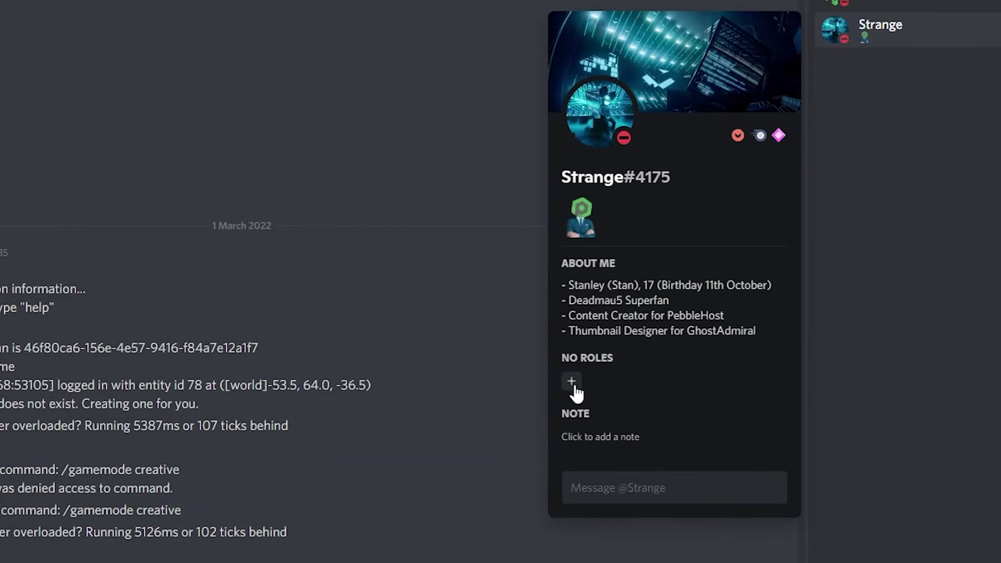
Assign the Admin Permissions role, add its ID to allowed-roles, and retry /gamemode creative
{"action": "left_click", "coordinate": [571, 380]}
{"action": "left_click", "coordinate": [540, 462]}
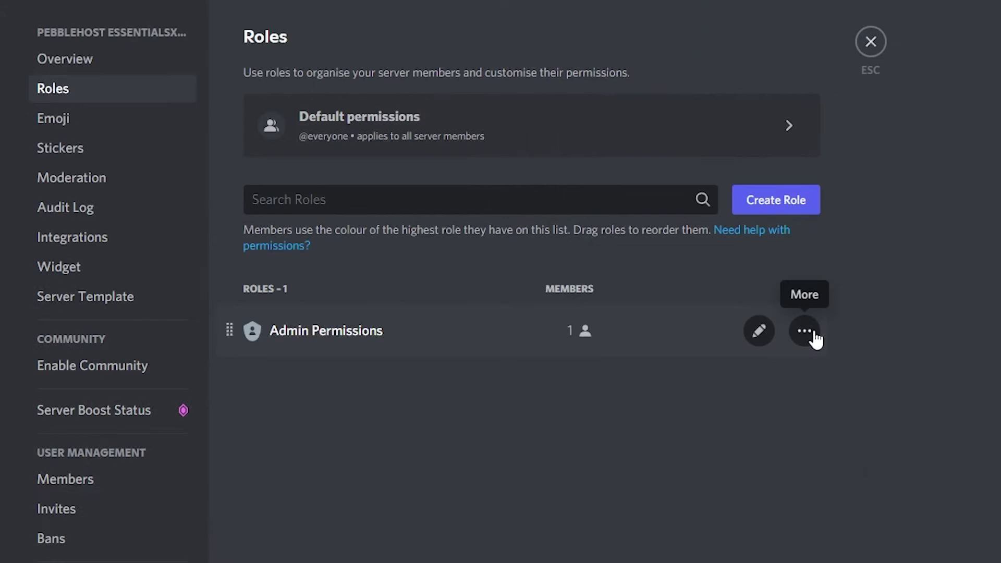
{"action": "left_click", "coordinate": [804, 332]}
{"action": "left_click", "coordinate": [850, 383]}
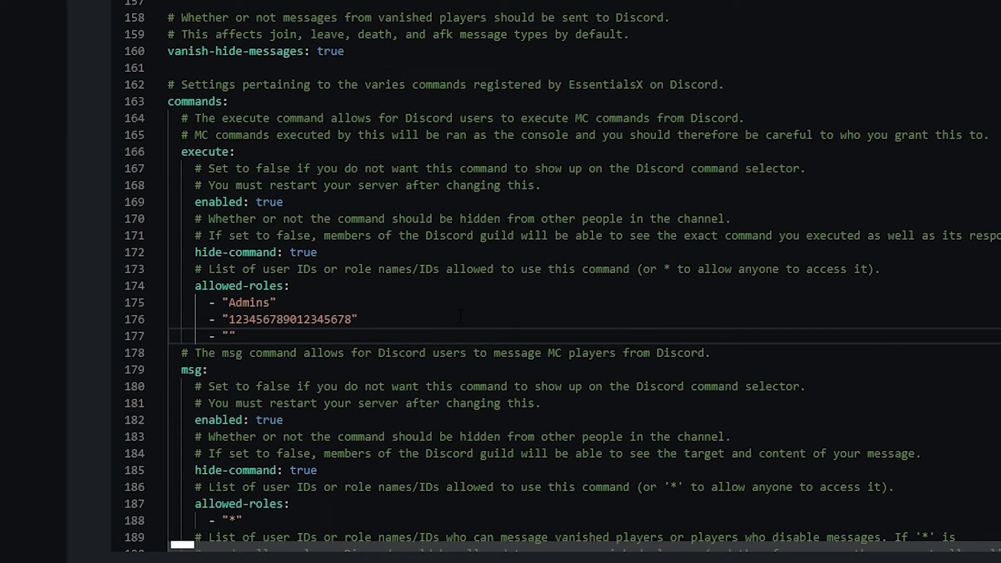
{"action": "key", "text": "ctrl+v"}
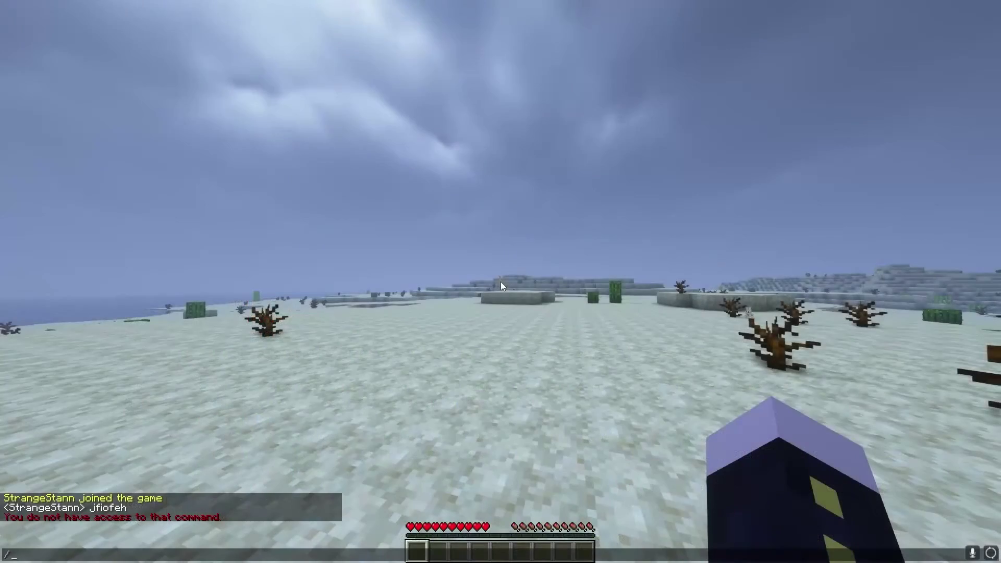
{"action": "type", "text": "/gamemode creative"}
{"action": "key", "text": "Return"}
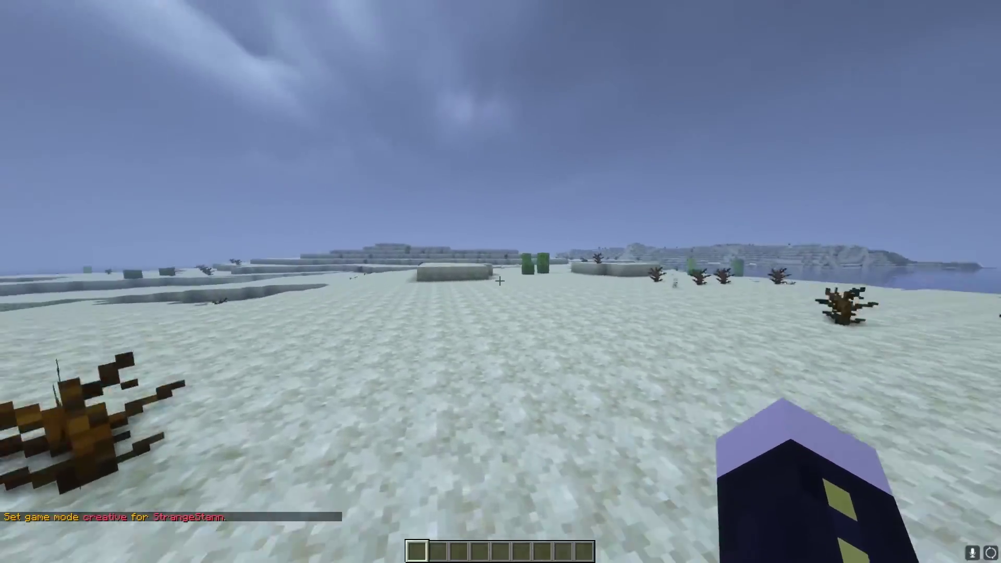
Walk toward the sandstone blocks and cacti, fly high above the desert, then descend
{"action": "key", "text": "w"}
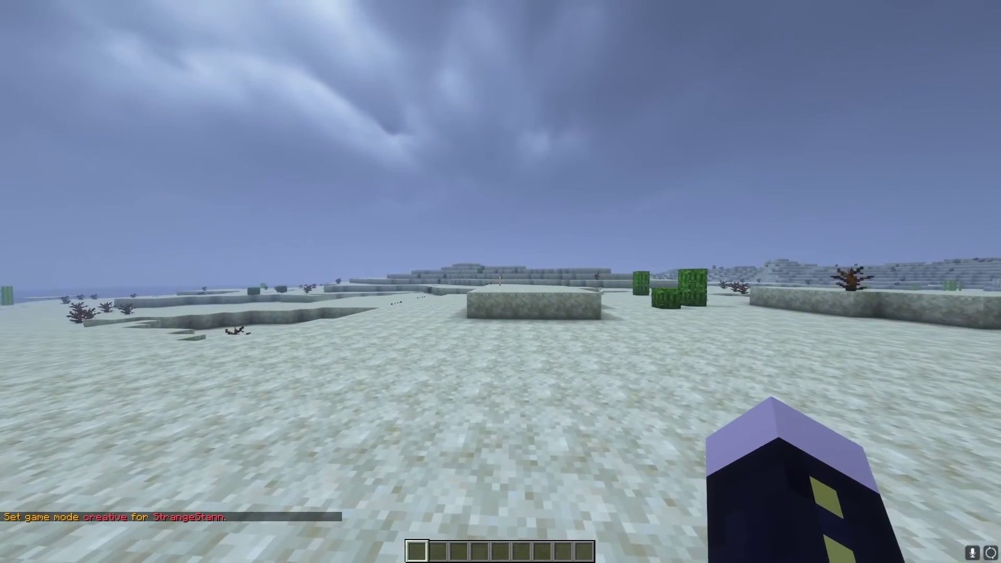
{"action": "key", "text": "space"}
{"action": "key", "text": "space"}
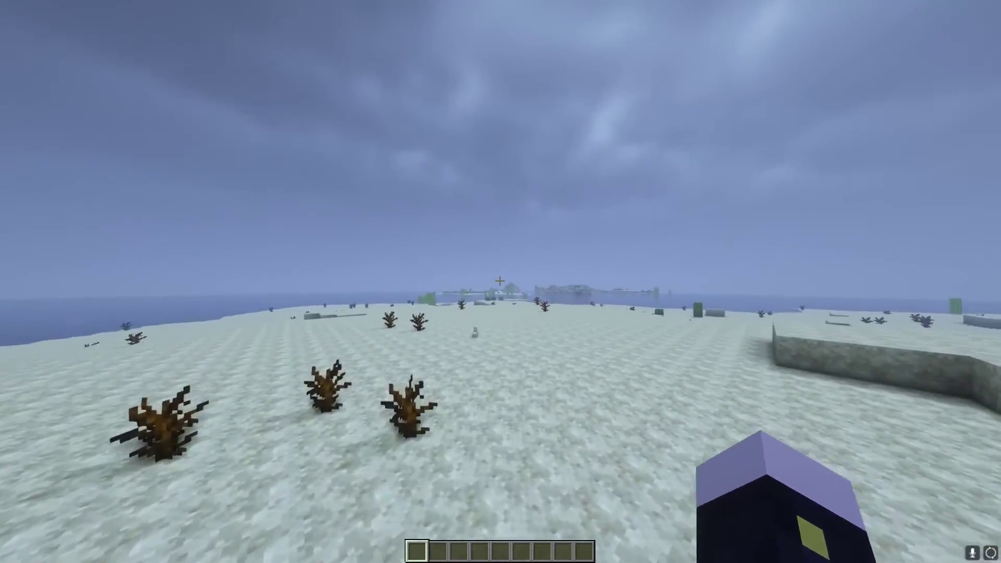
{"action": "key", "text": "shift"}
Walk across the open sand plain, then run /list in Discord to show online players
{"action": "key", "text": "w"}
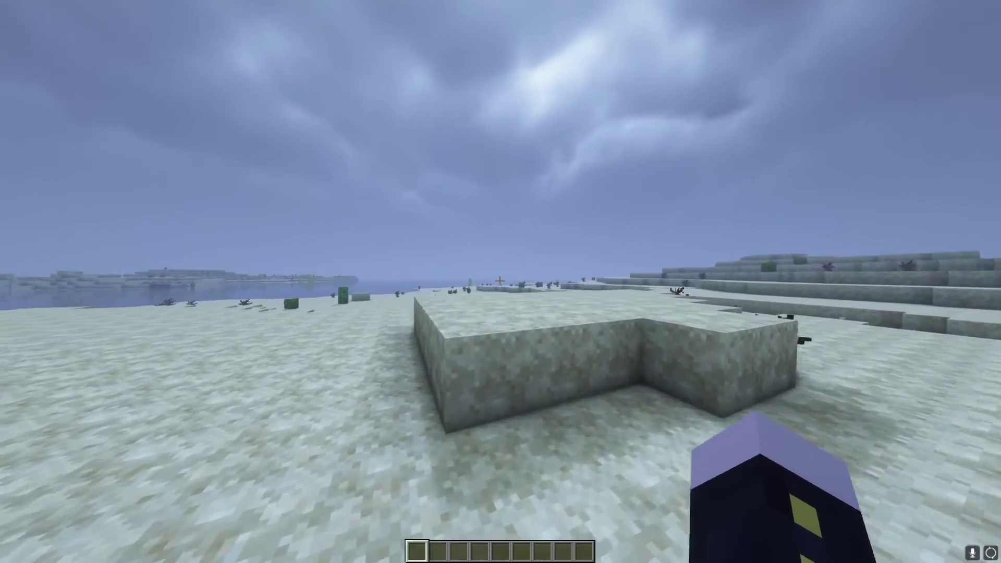
{"action": "key", "text": "w"}
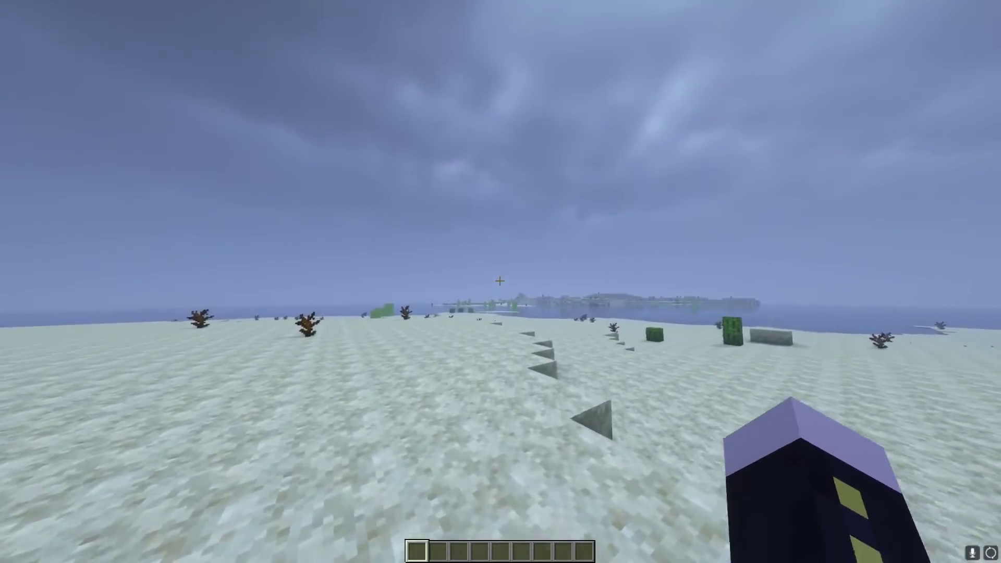
{"action": "key", "text": "w"}
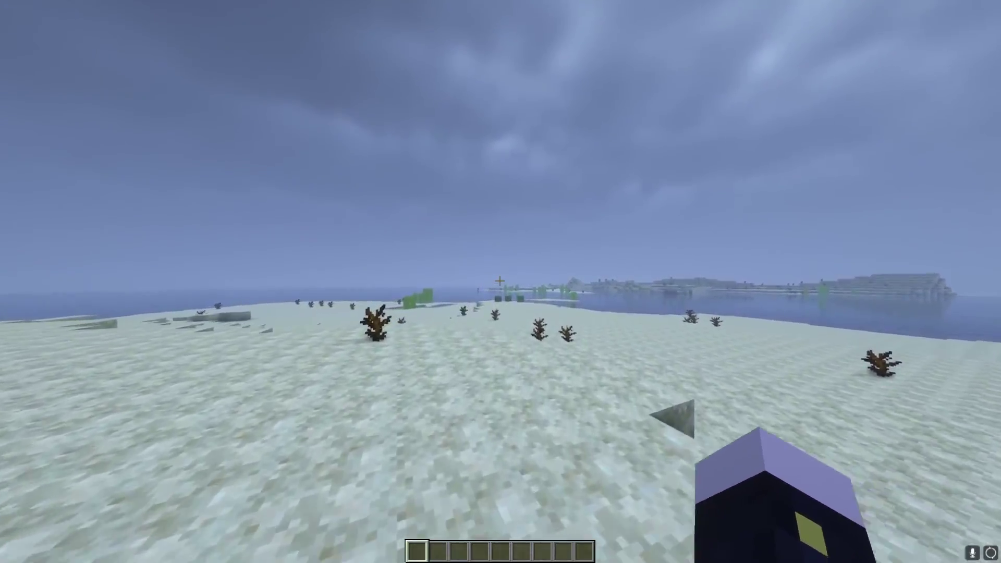
{"action": "key", "text": "w"}
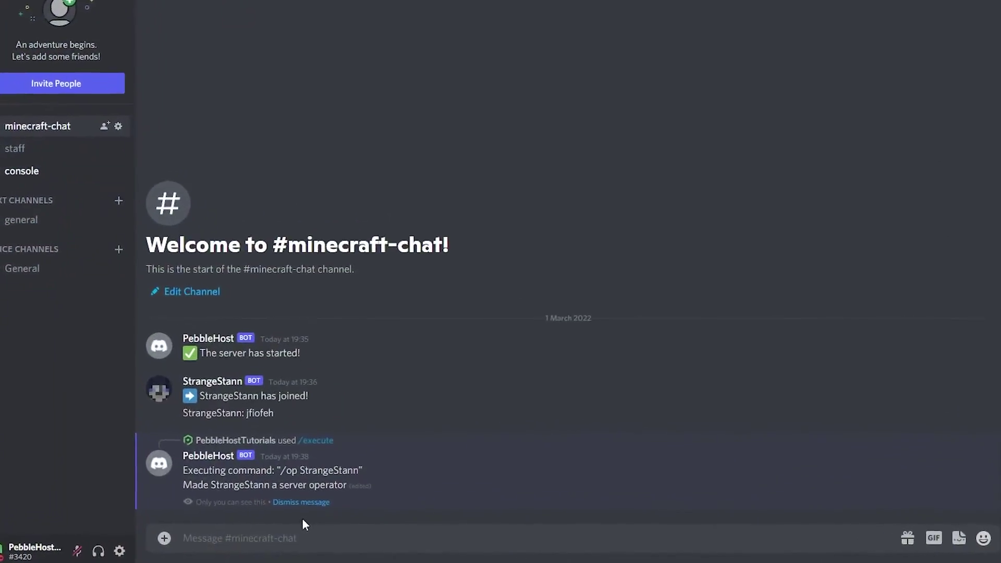
{"action": "type", "text": "/list"}
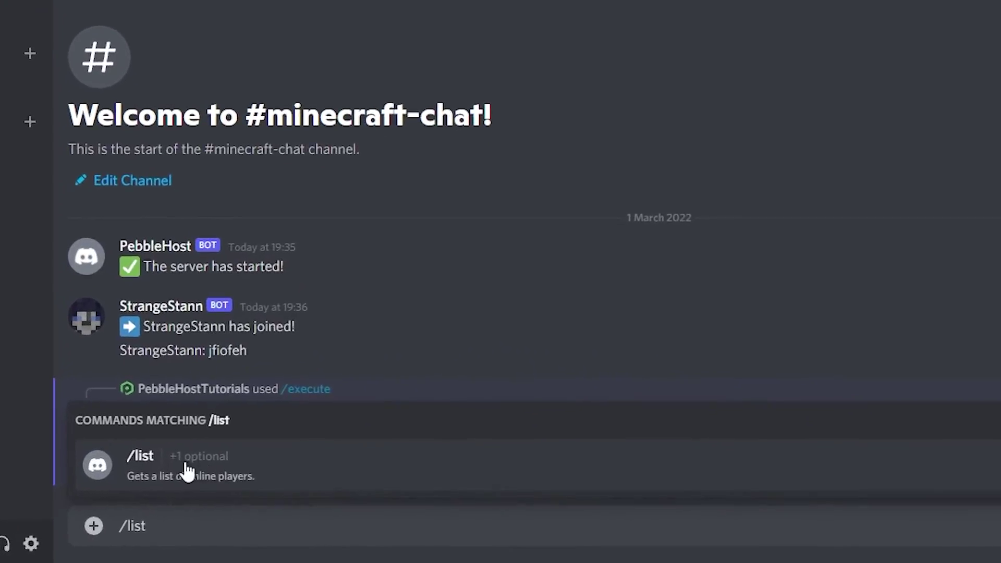
{"action": "key", "text": "Return"}
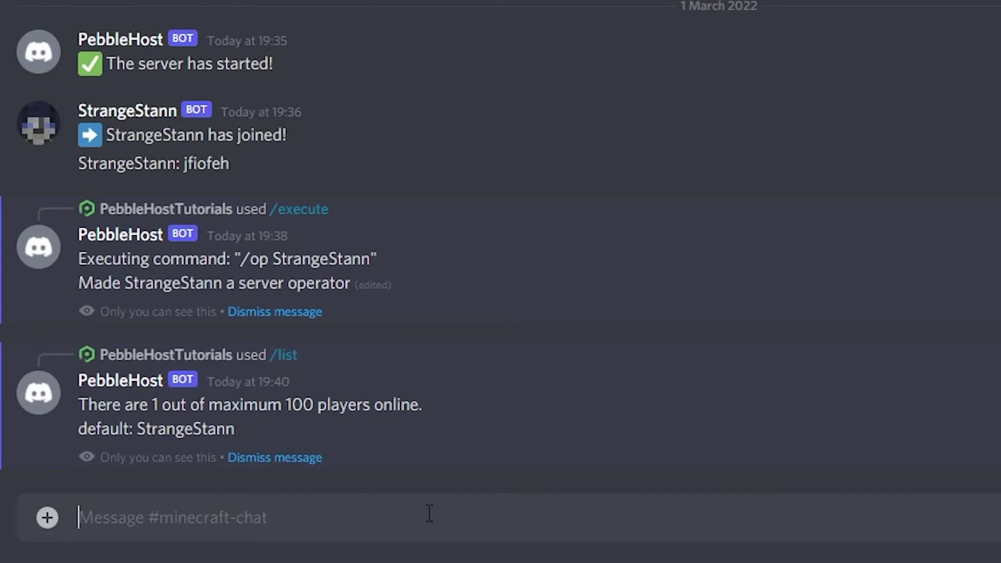
Send the Minecraft player the private message 'jufeufusebfusbf' with /msg from Discord
{"action": "type", "text": "/msg"}
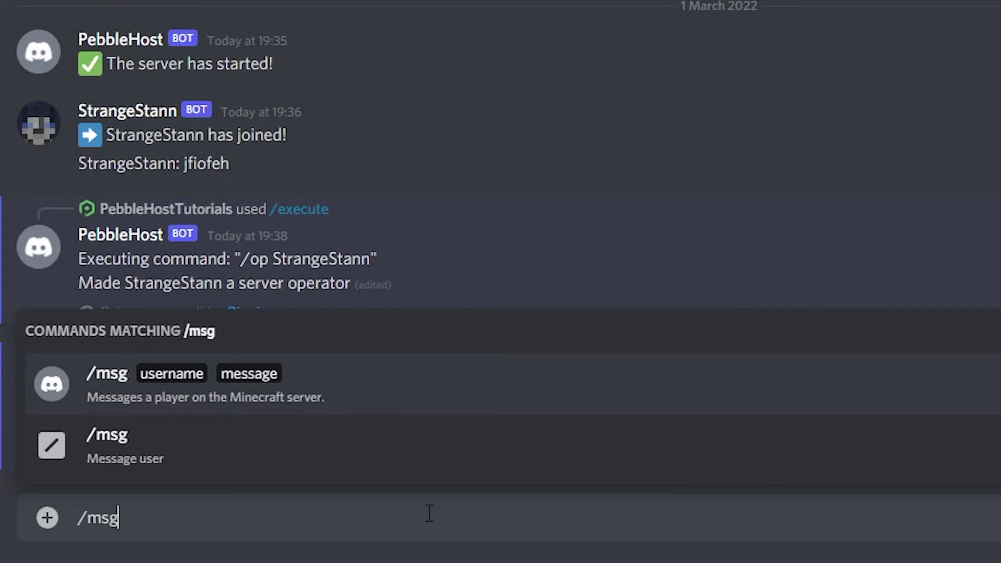
{"action": "key", "text": "Tab"}
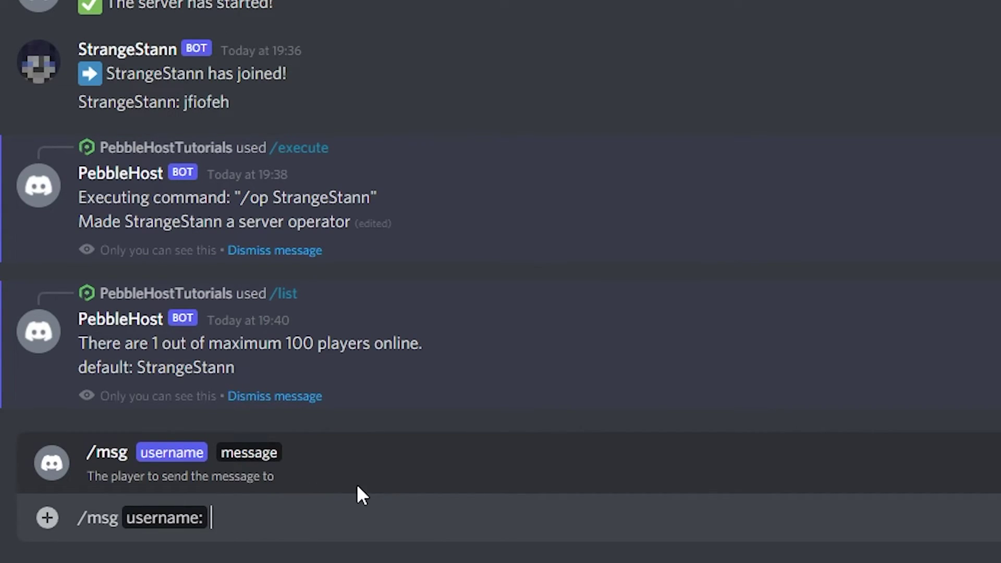
{"action": "type", "text": "strangestann"}
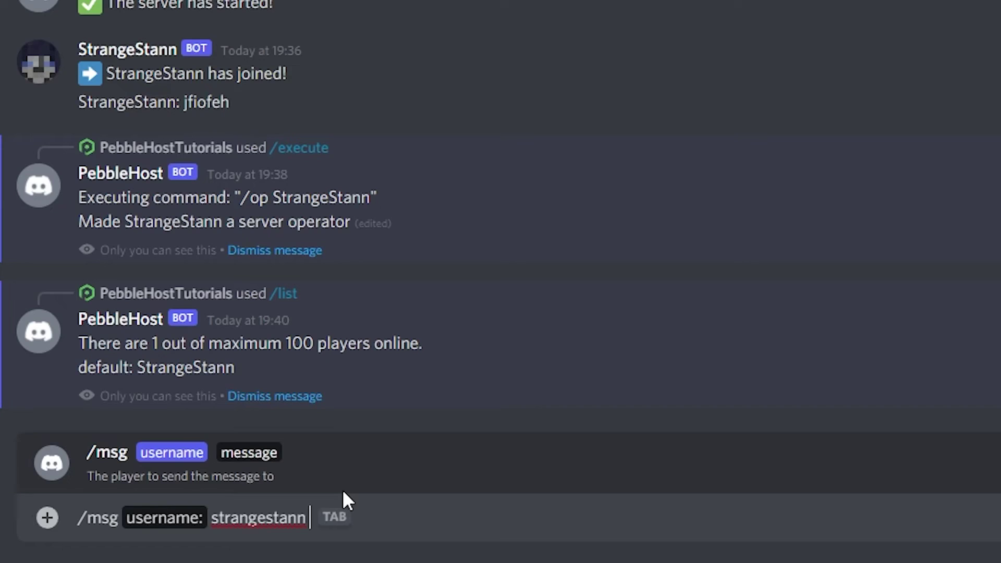
{"action": "key", "text": "Tab"}
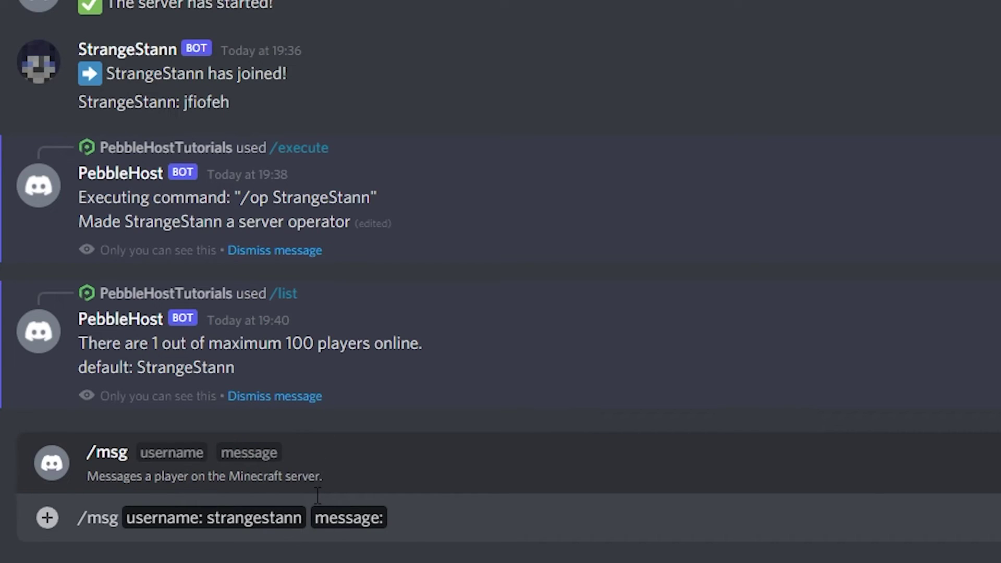
{"action": "key", "text": "Return"}
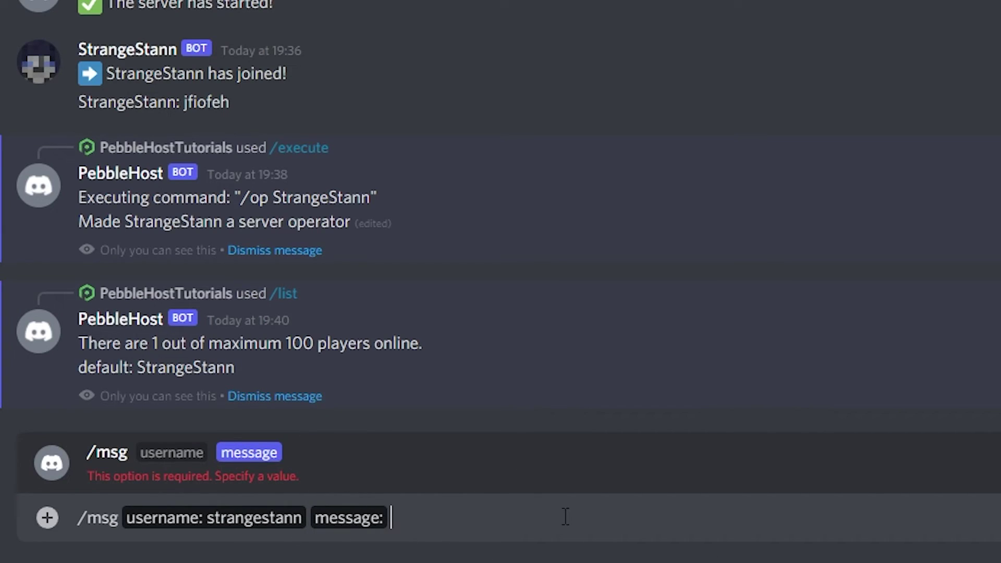
{"action": "type", "text": "jufeufusebfusbf"}
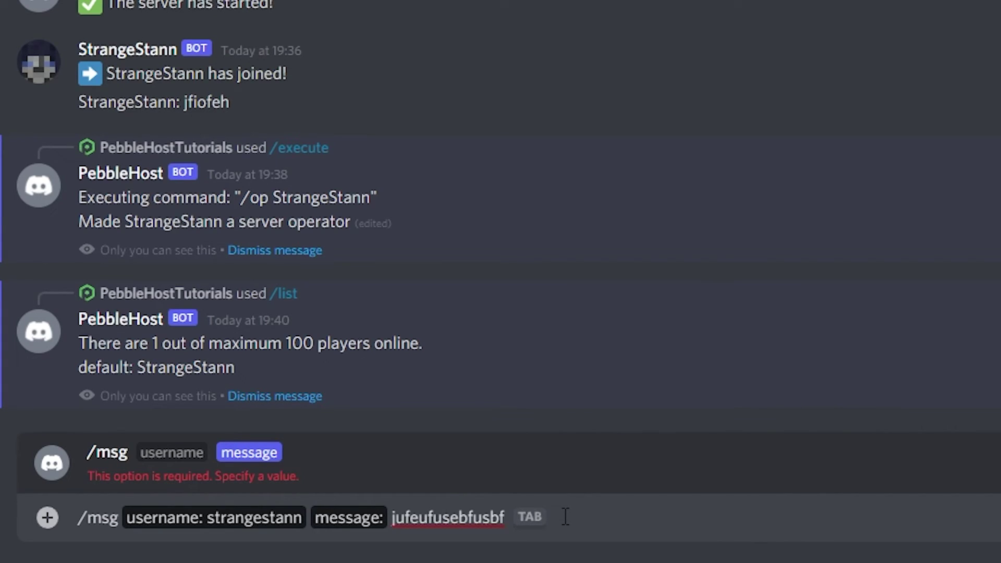
{"action": "key", "text": "Return"}
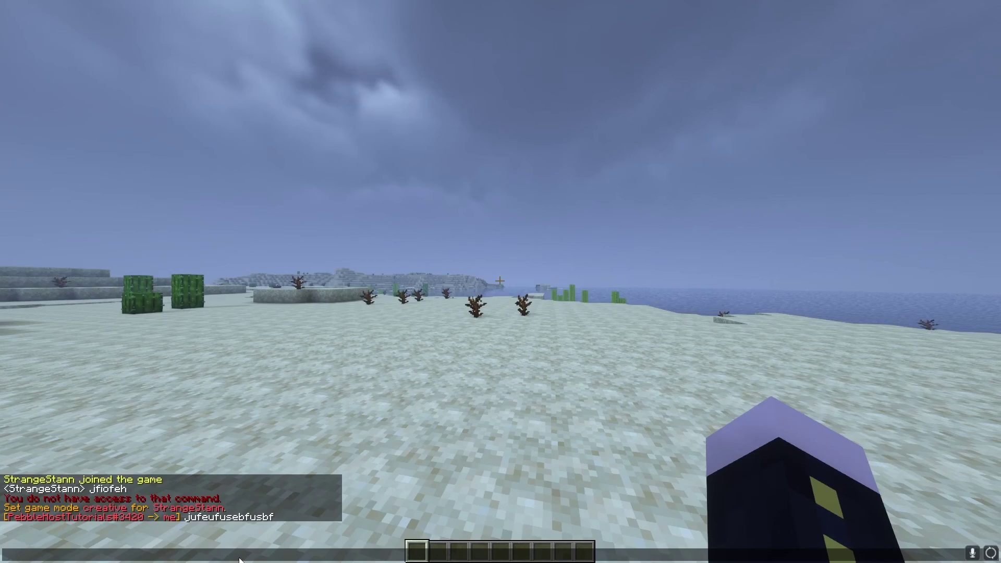
Close the chat and switch to the front-facing third-person camera with F5
{"action": "key", "text": "Escape"}
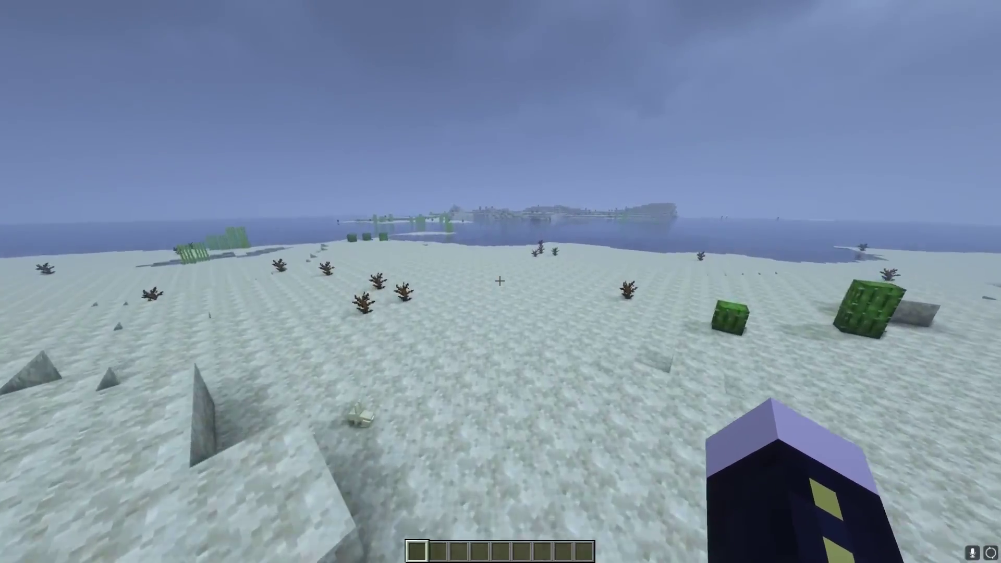
{"action": "key", "text": "F5"}
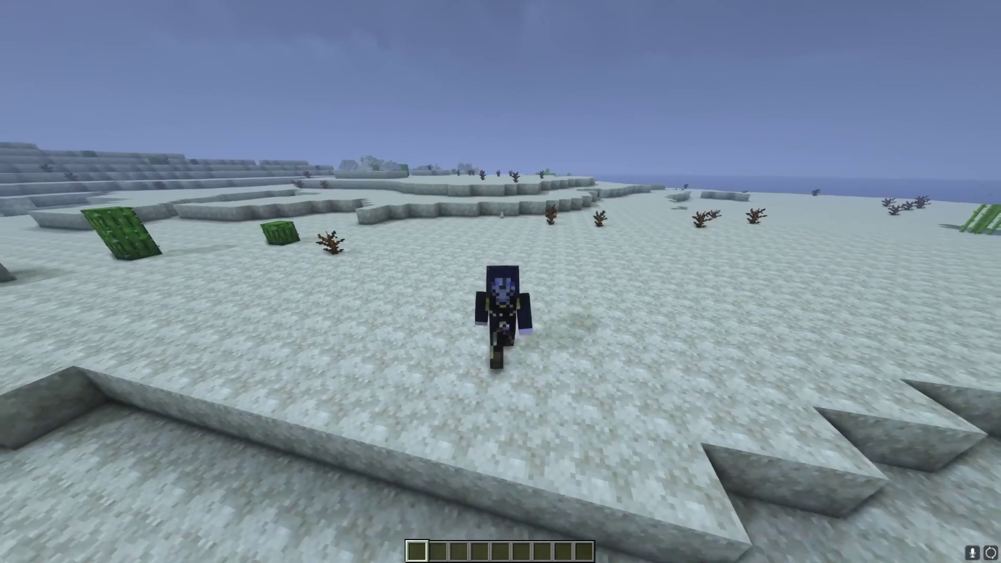